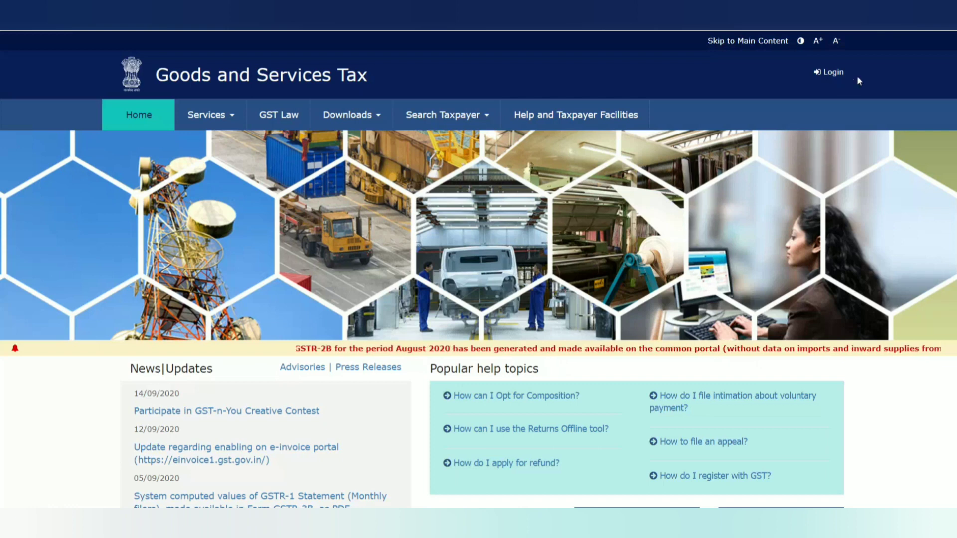
Step: Download the Matching Offline Tool from the GST portal's offline tools and confirm the download
click(378, 122)
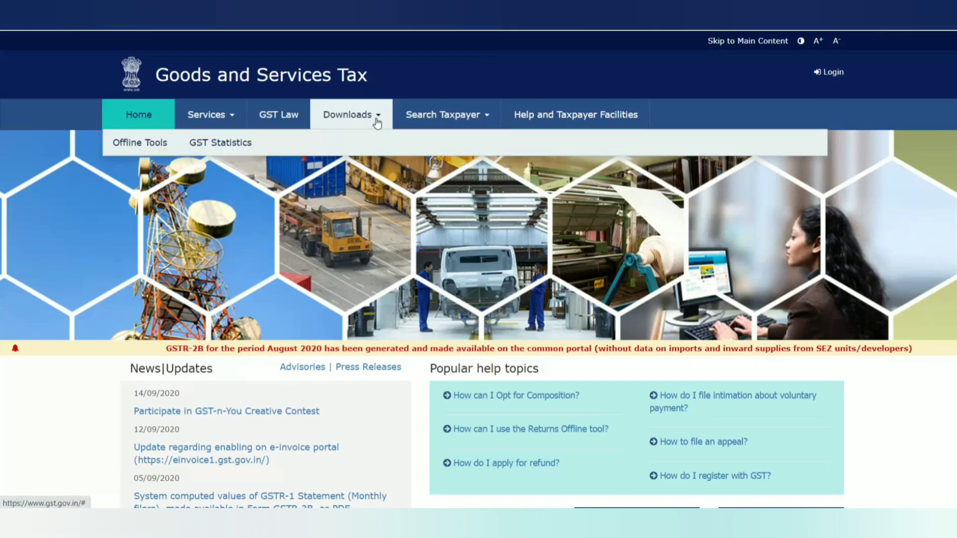
click(150, 150)
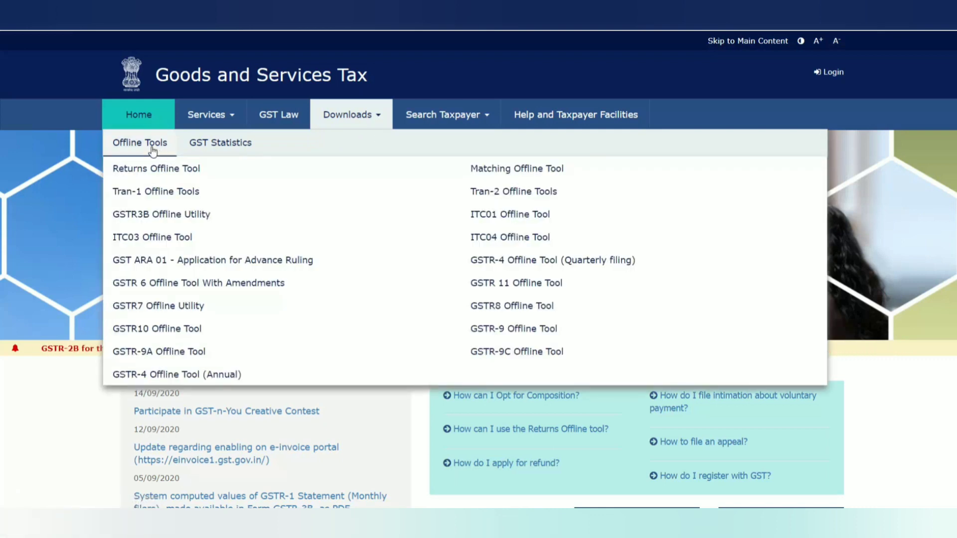
click(497, 173)
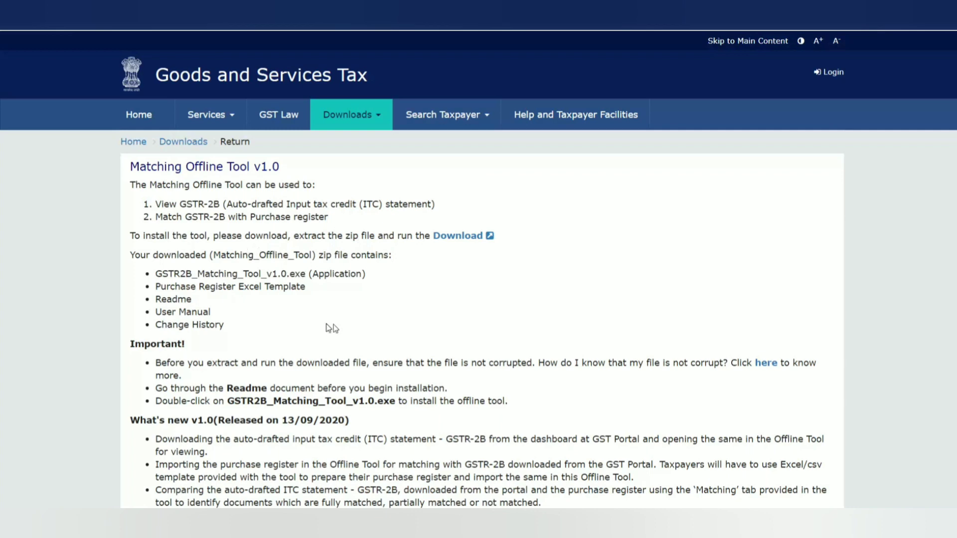
click(446, 242)
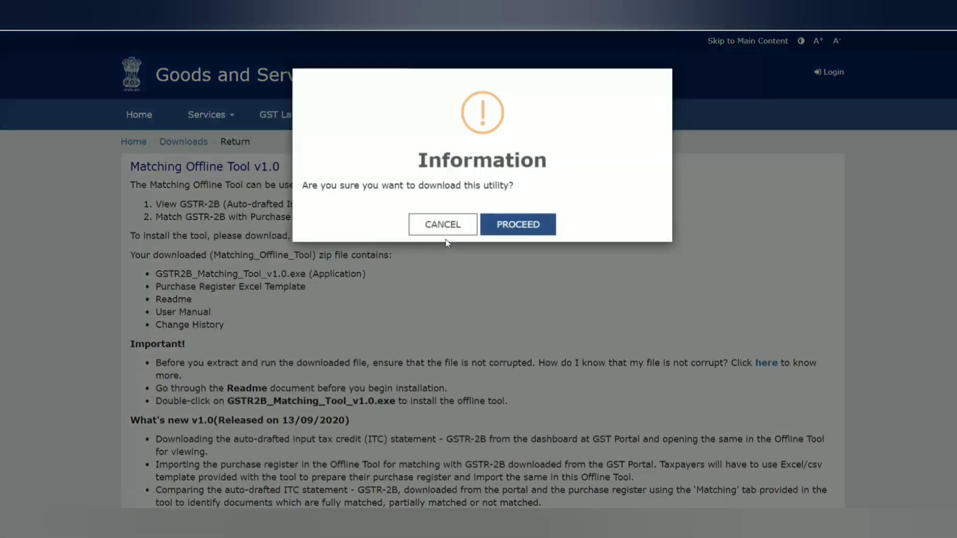
click(502, 232)
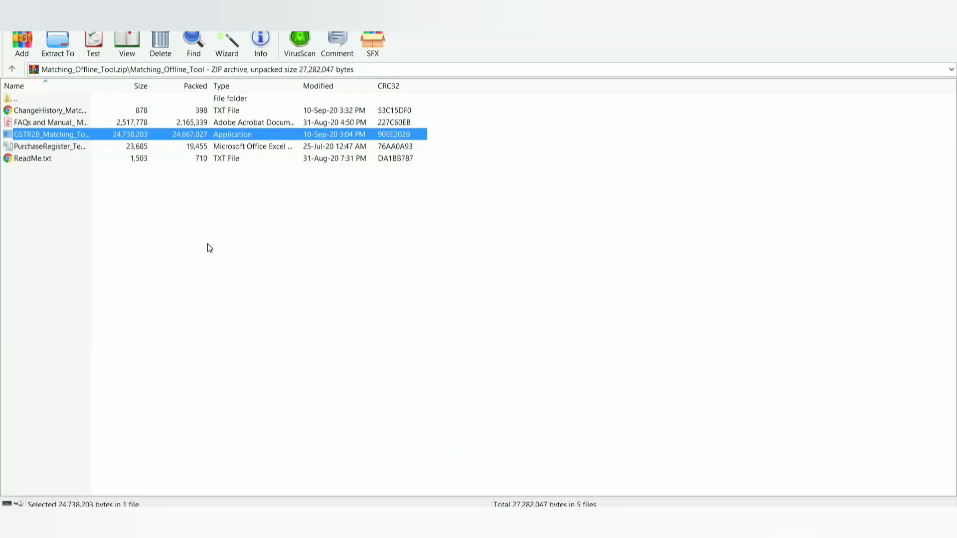
Step: Run the GSTR2B_Matching_Tool application from the downloaded archive and launch the installed tool from its desktop shortcut
key(Return)
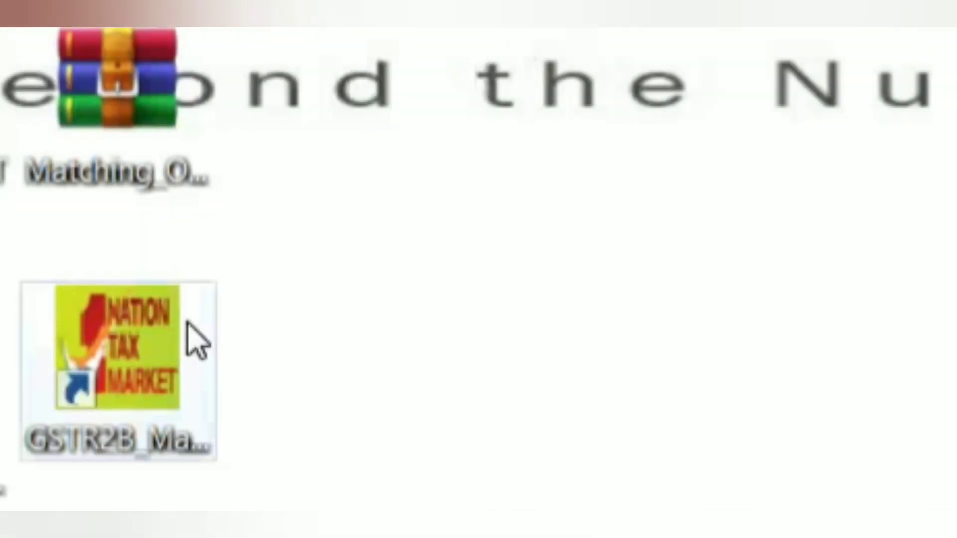
click(118, 368)
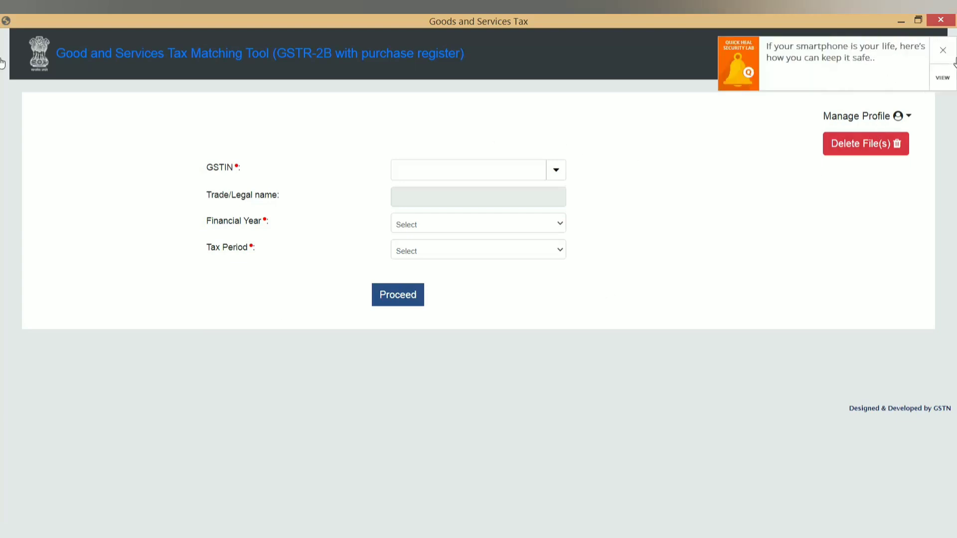
click(729, 278)
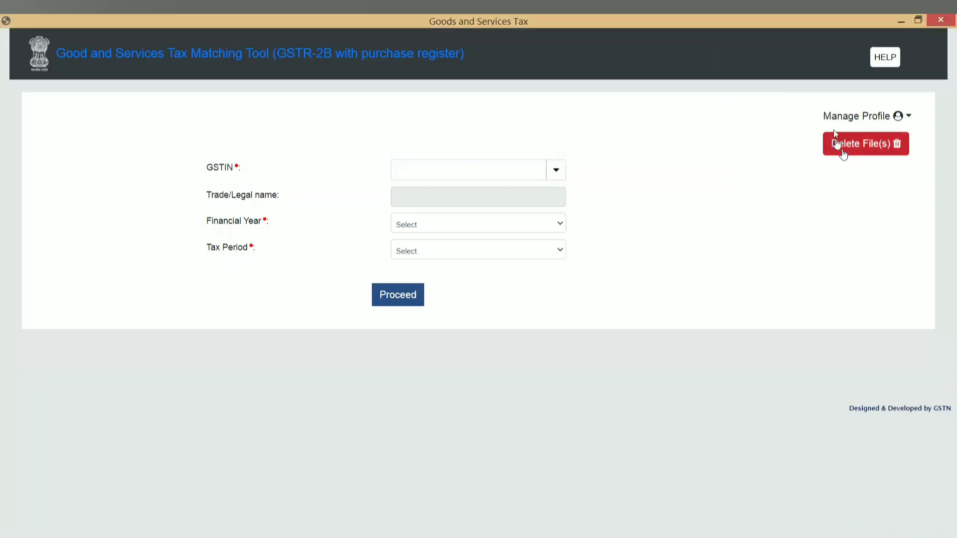
Step: Open the Add Profile form, review its SEZ Unit/Developer choices, and return to the home screen without saving
click(846, 124)
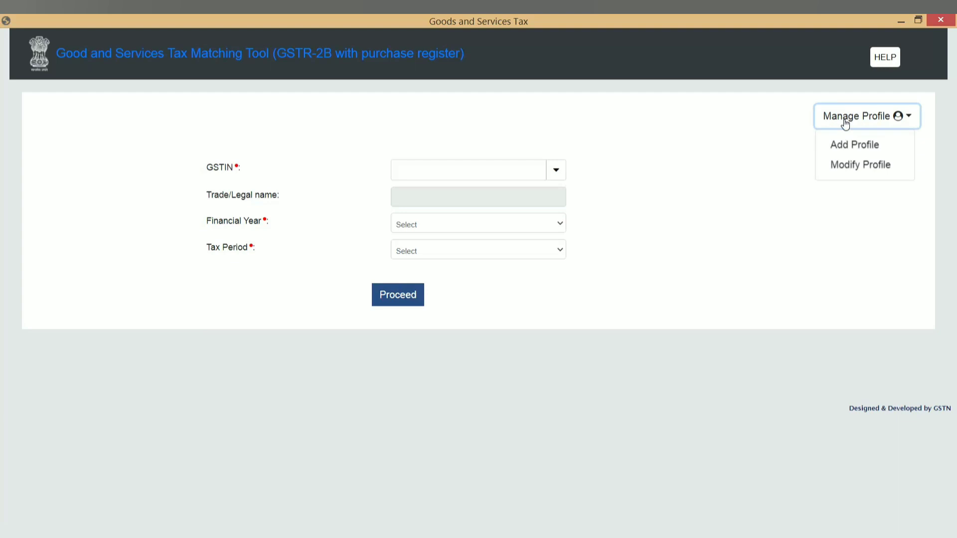
click(851, 150)
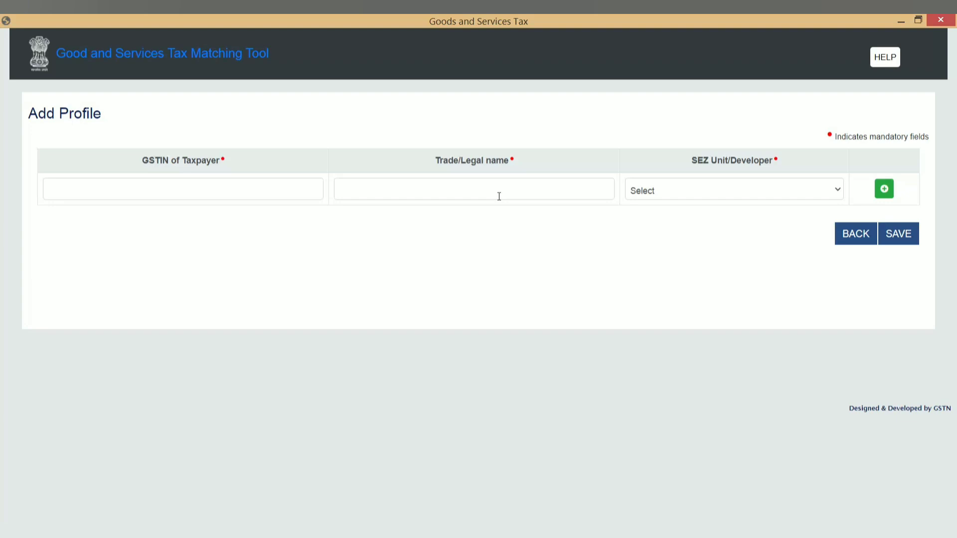
click(714, 190)
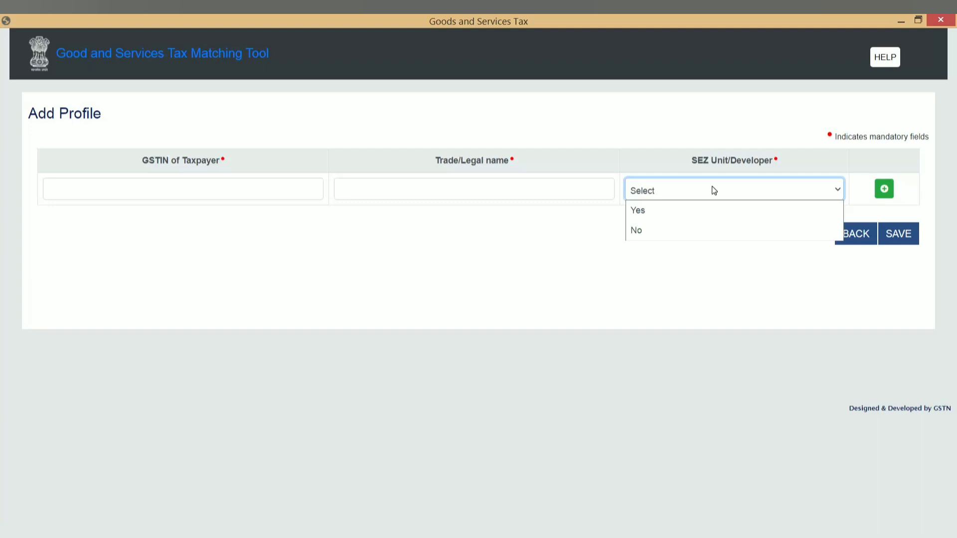
click(731, 269)
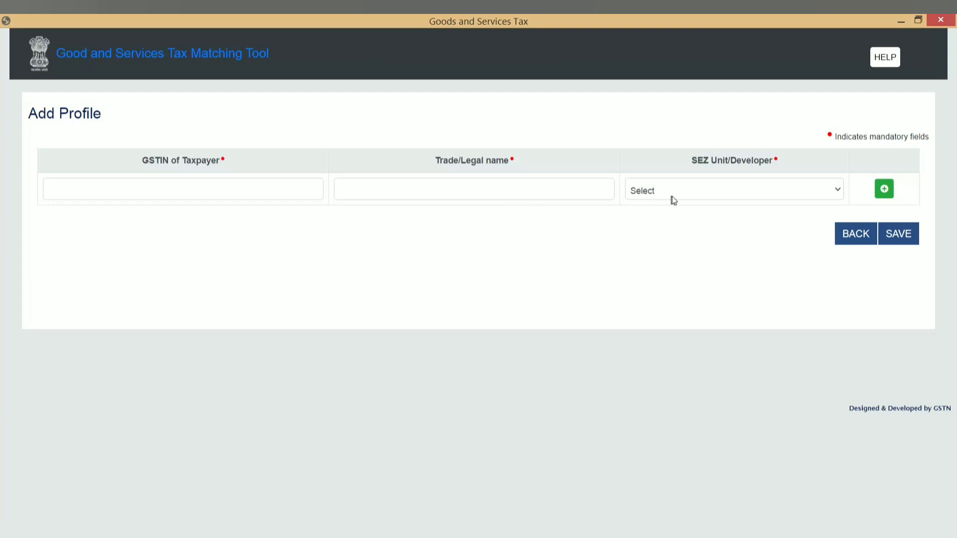
click(866, 243)
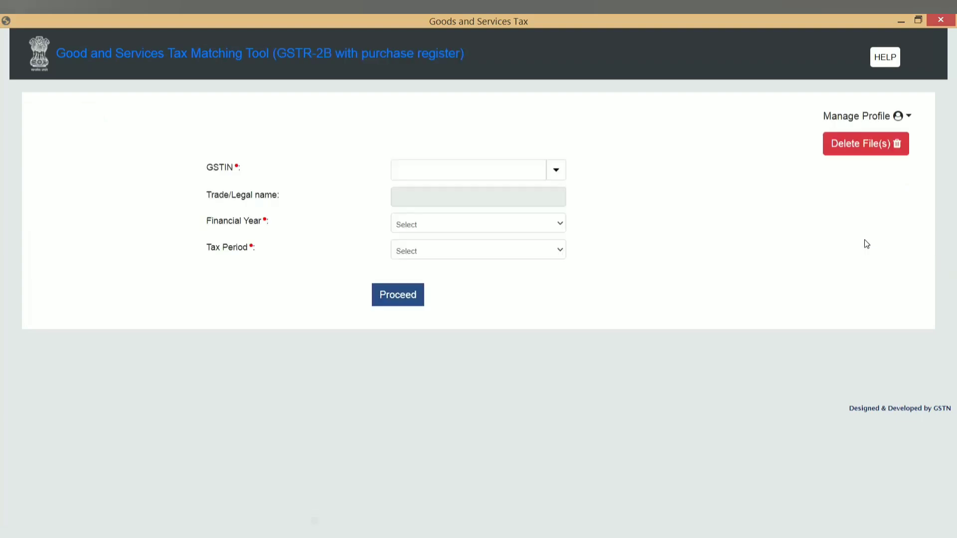
Step: Review the saved taxpayer profile in Modify Profile and return to the home screen
click(880, 120)
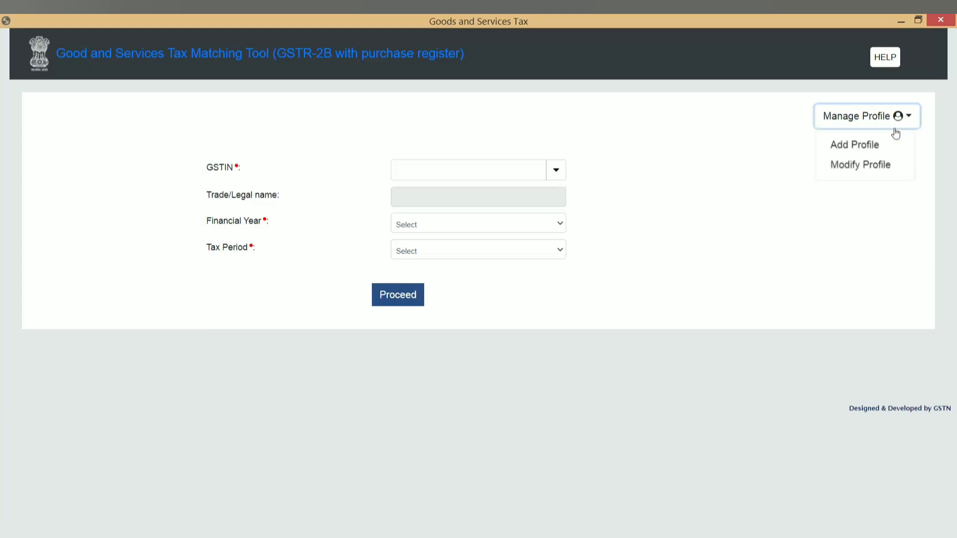
click(863, 165)
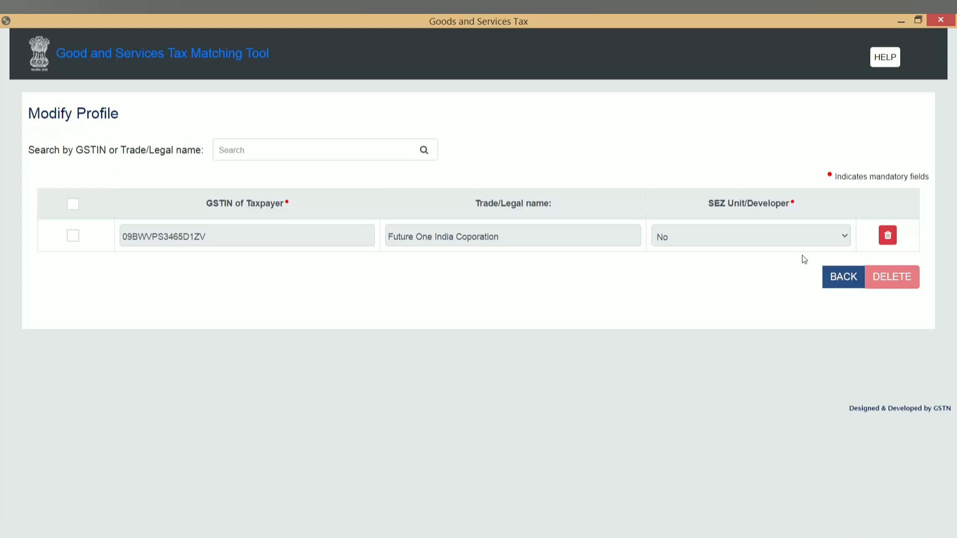
click(842, 277)
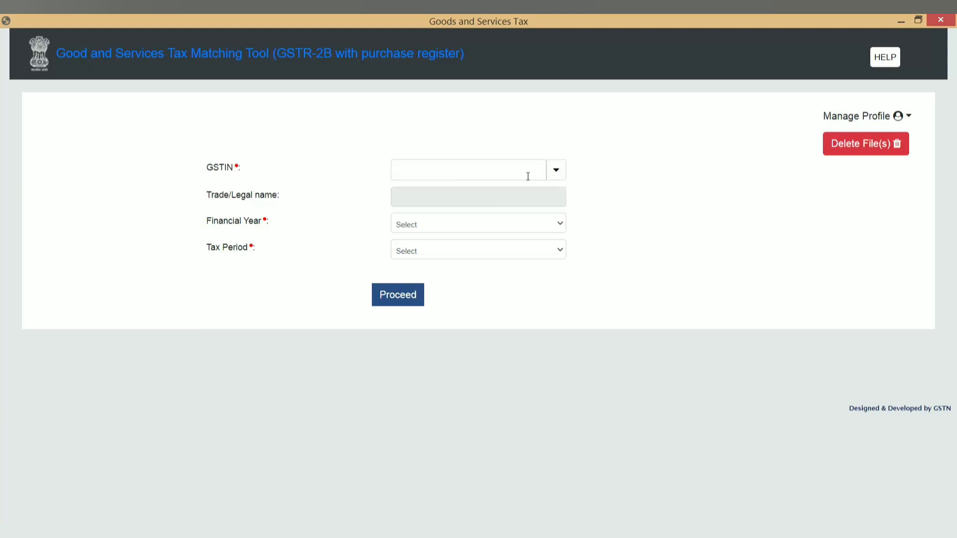
Step: Select the saved GSTIN of the Future One India profile
click(557, 170)
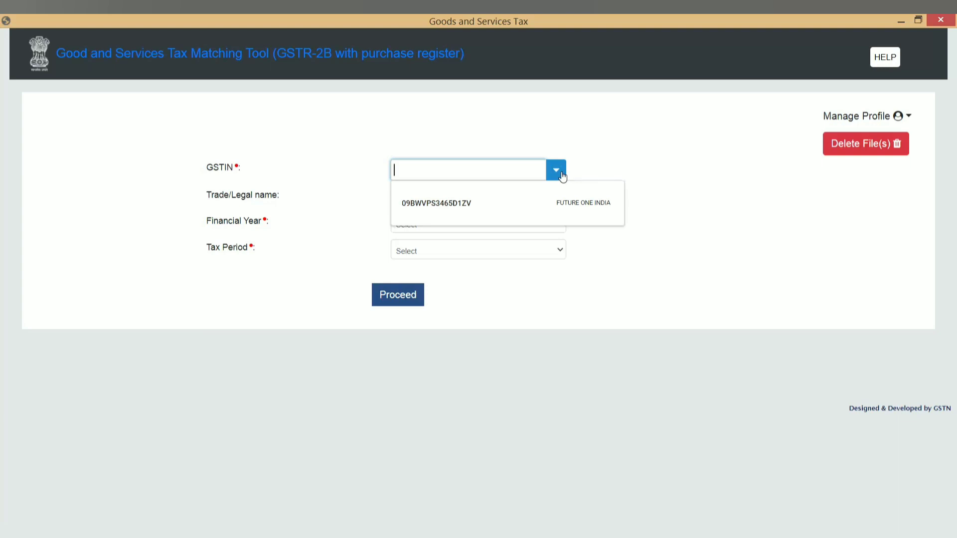
click(624, 244)
click(562, 180)
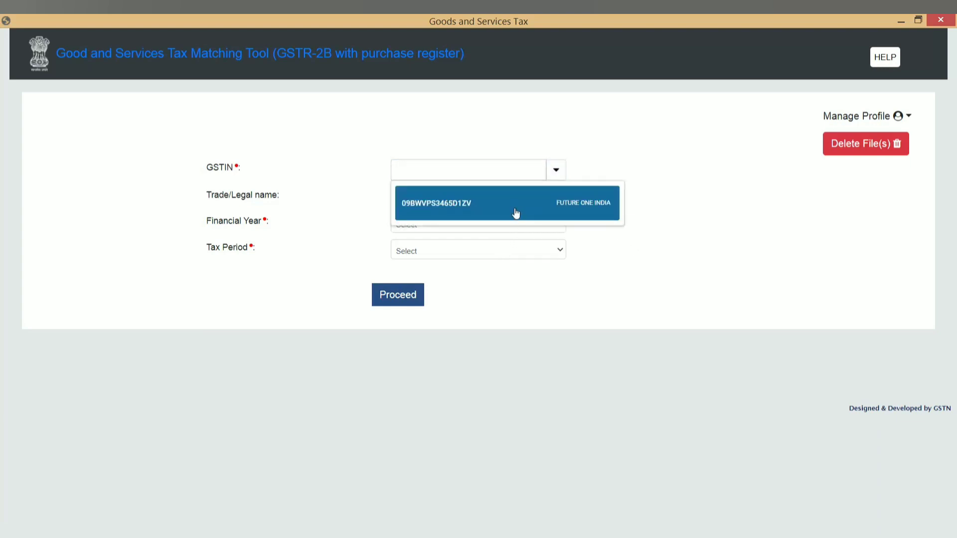
click(516, 213)
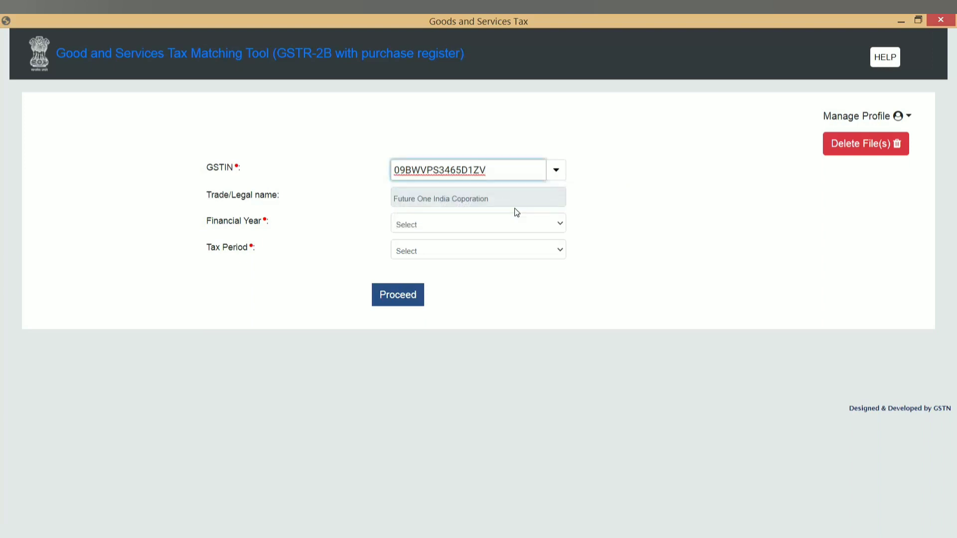
Step: Set the financial year to 2020-21 and the tax period to July, and proceed to the dashboard
click(561, 231)
click(519, 243)
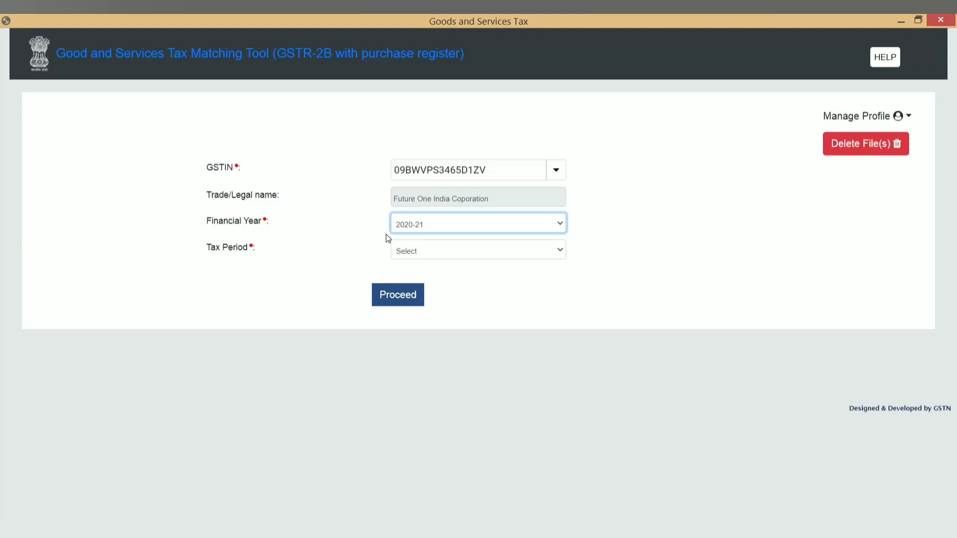
click(415, 253)
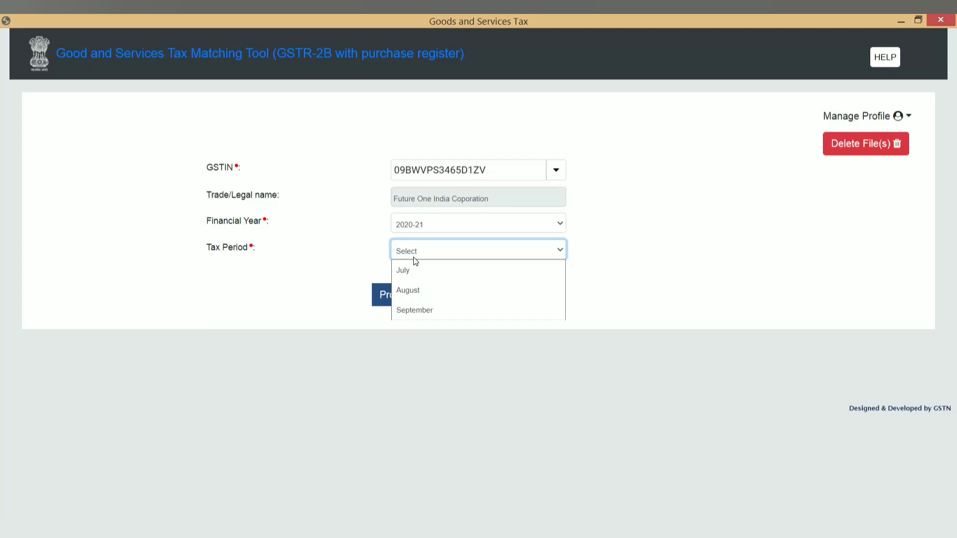
click(413, 273)
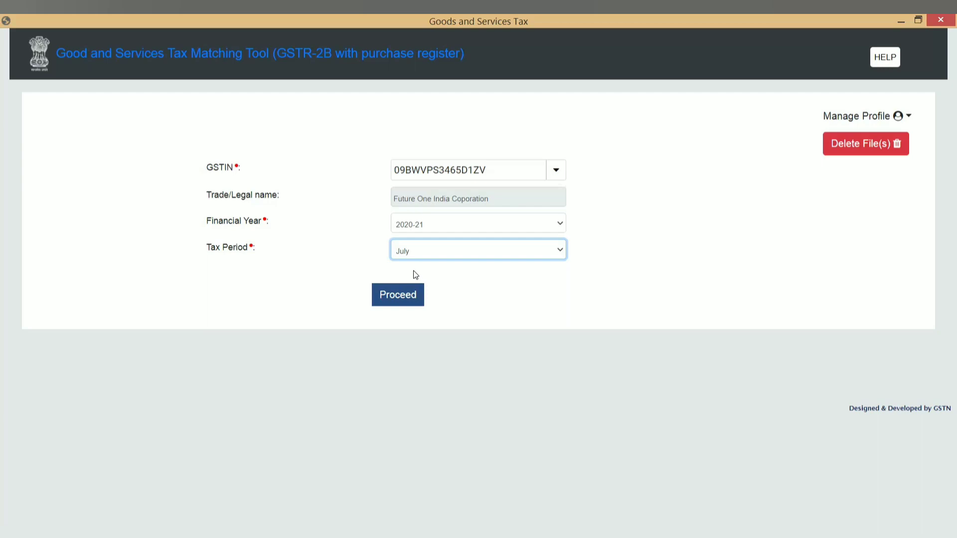
click(405, 294)
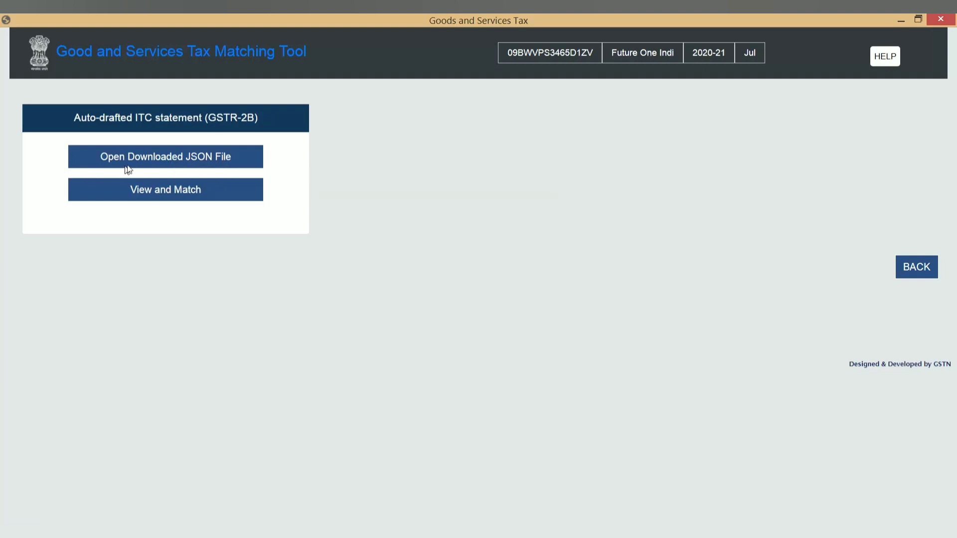
Step: Import the downloaded GSTR-2B JSON file (returns_14092020_R2B) from the Desktop and acknowledge the import message
click(153, 162)
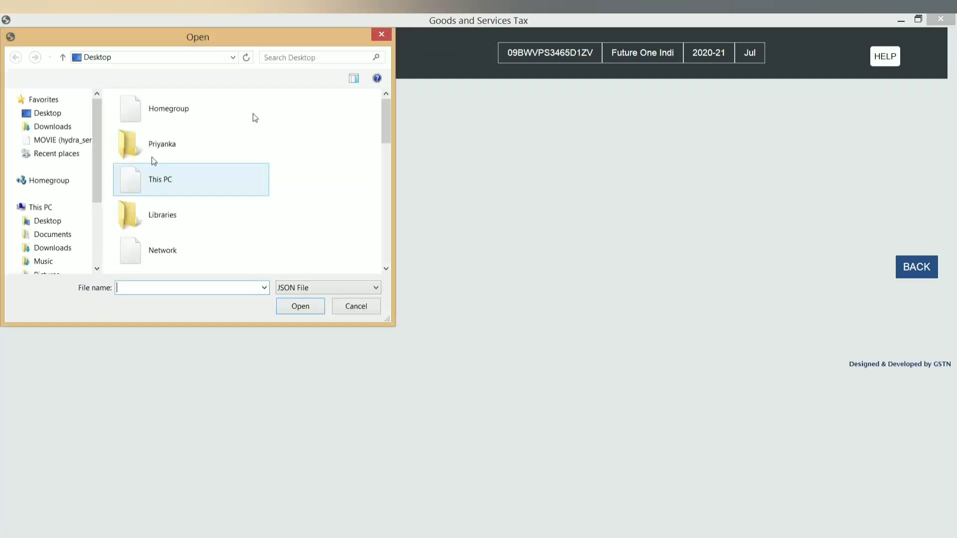
key(Down)
key(Down)
key(Down)
key(Down)
key(Down)
key(Down)
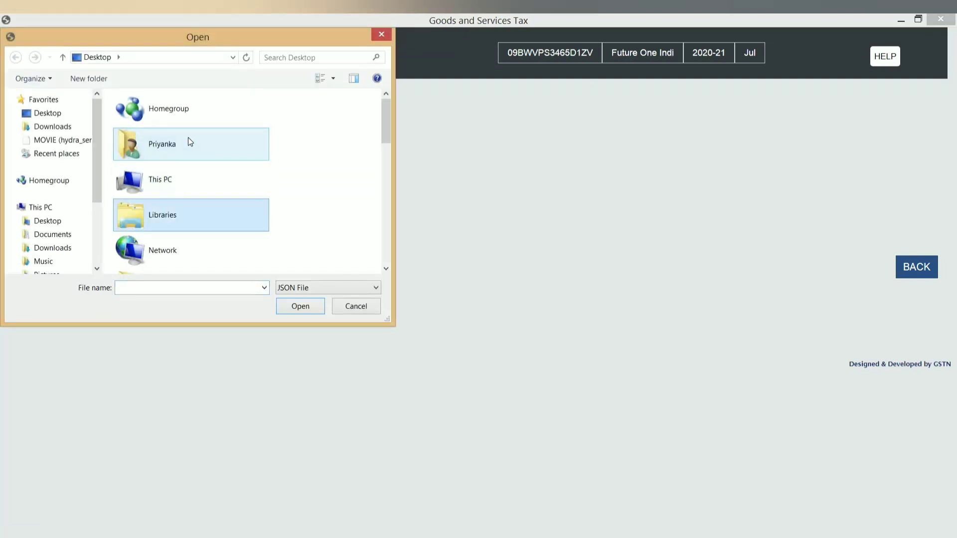
key(Page_Down)
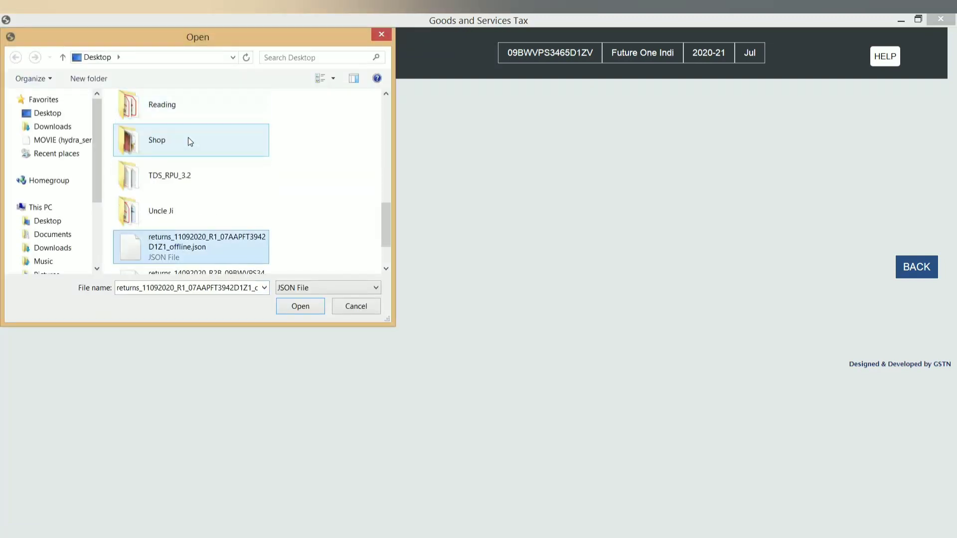
key(Down)
key(Return)
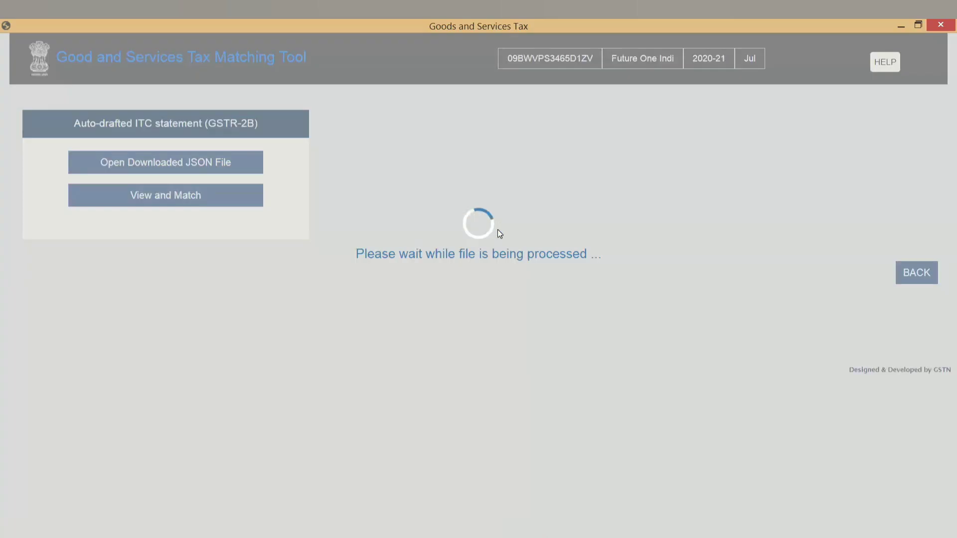
click(464, 218)
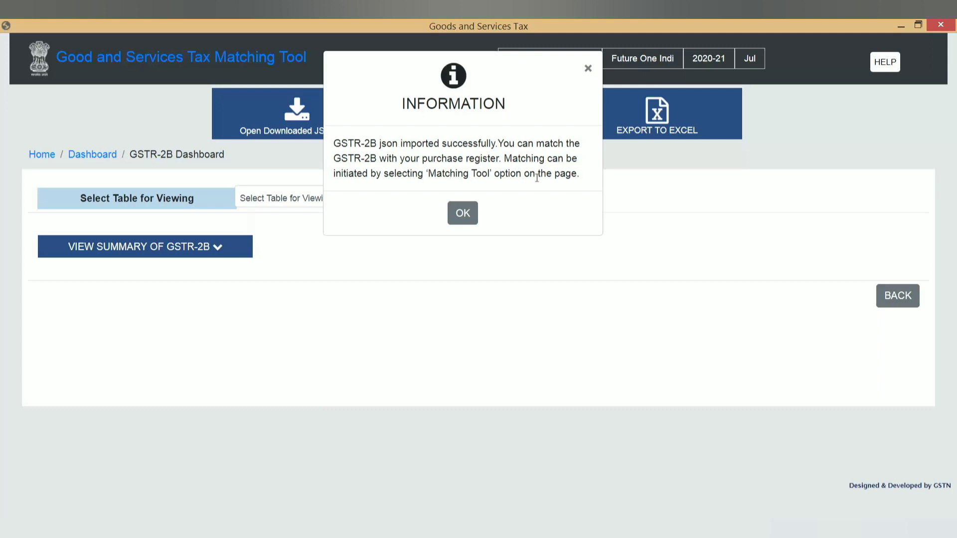
click(467, 212)
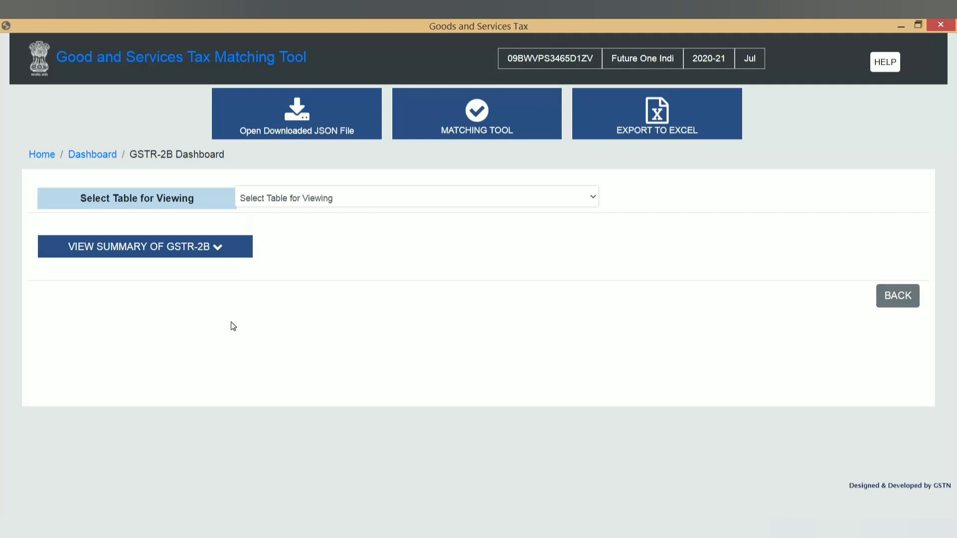
Step: Expand the GSTR-2B summary and examine the ITC available table
click(214, 253)
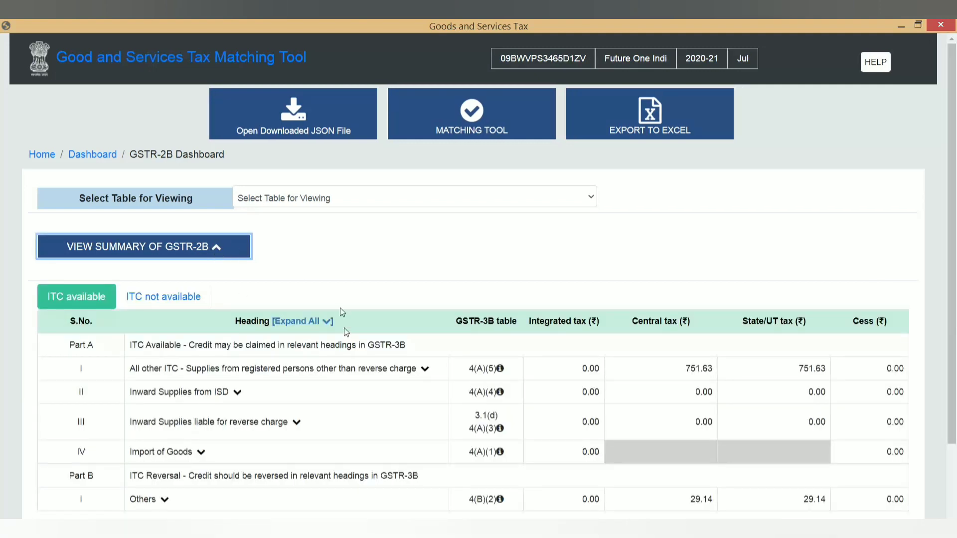
scroll(344, 438, down, 3)
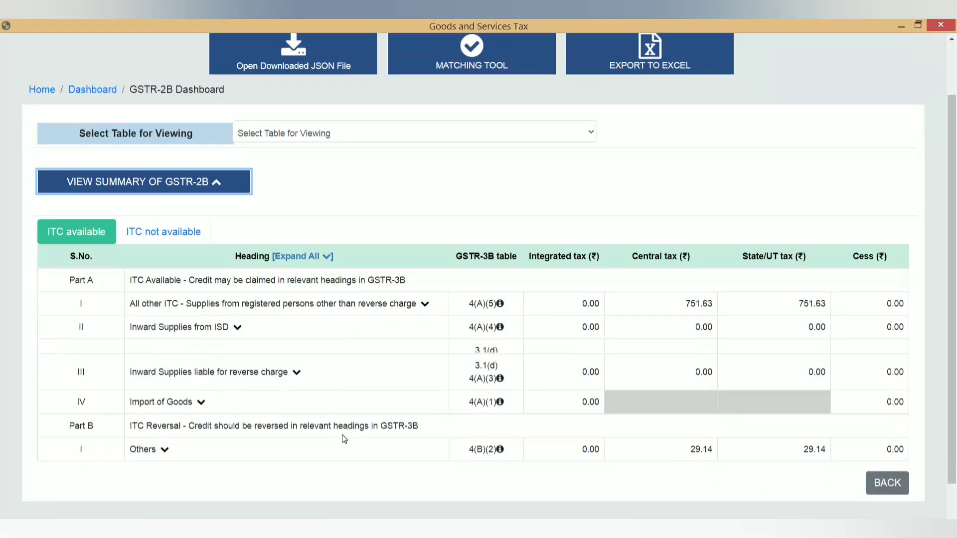
scroll(342, 438, up, 2)
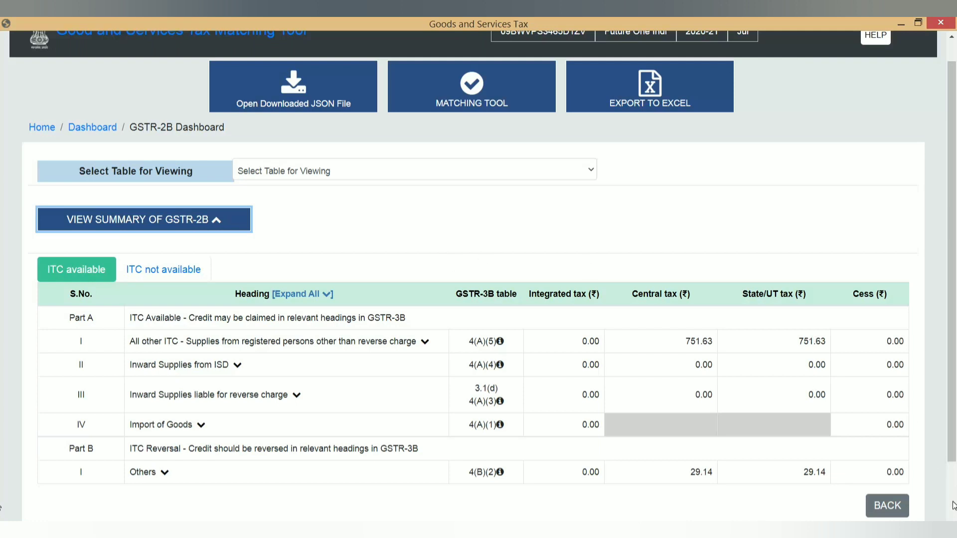
Step: Open the matching tool for the imported GSTR-2B, and switch to the PurchaseRegister_Template V1.0 workbook in Excel
click(474, 95)
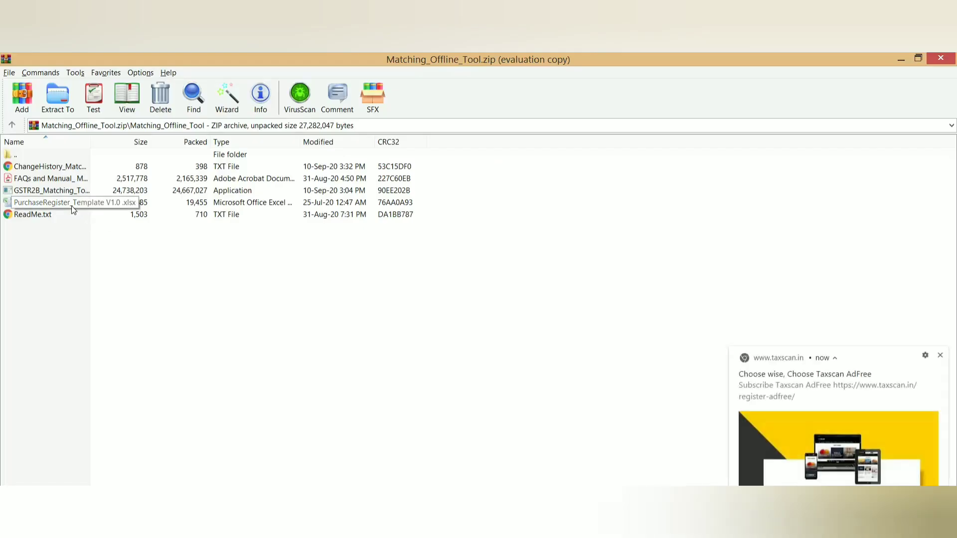
click(940, 355)
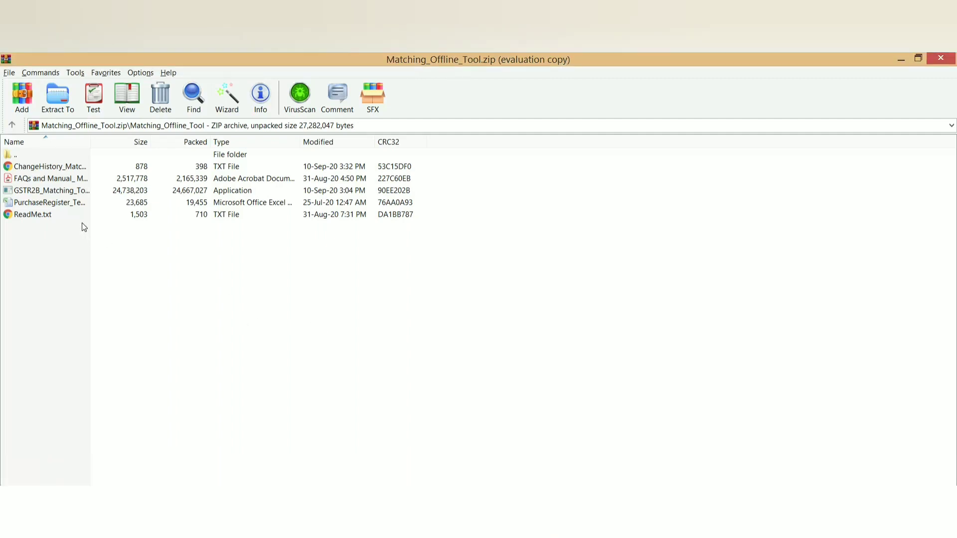
click(149, 526)
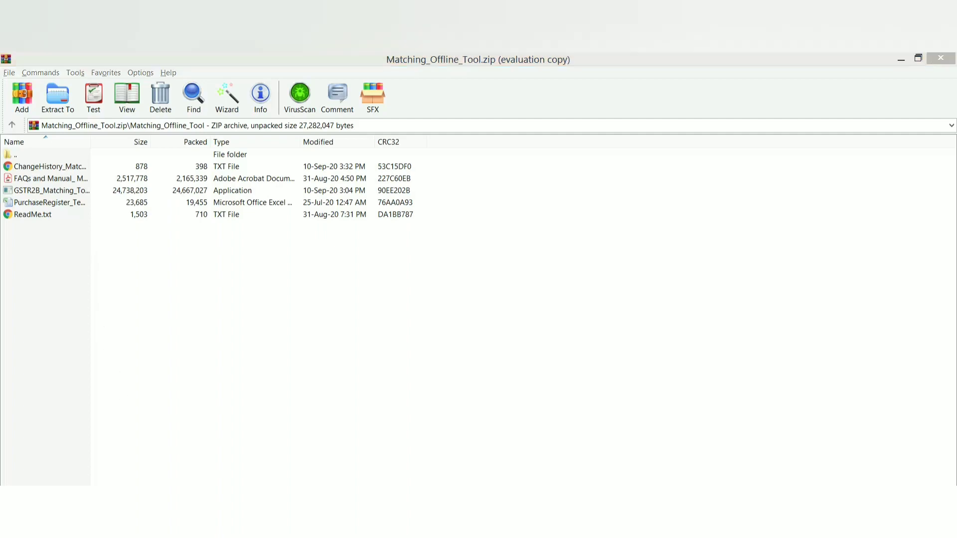
click(345, 476)
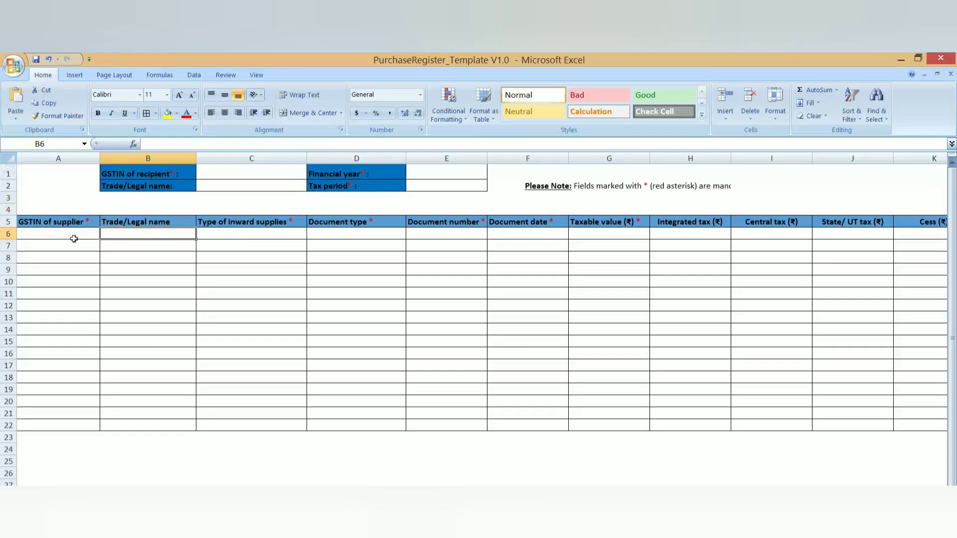
Step: Examine the layout of the purchase register template around the first GSTIN of supplier entry cell
click(74, 240)
key(Up)
key(Up)
key(Up)
key(Up)
key(Up)
key(Down)
key(Down)
key(Down)
key(Down)
key(Down)
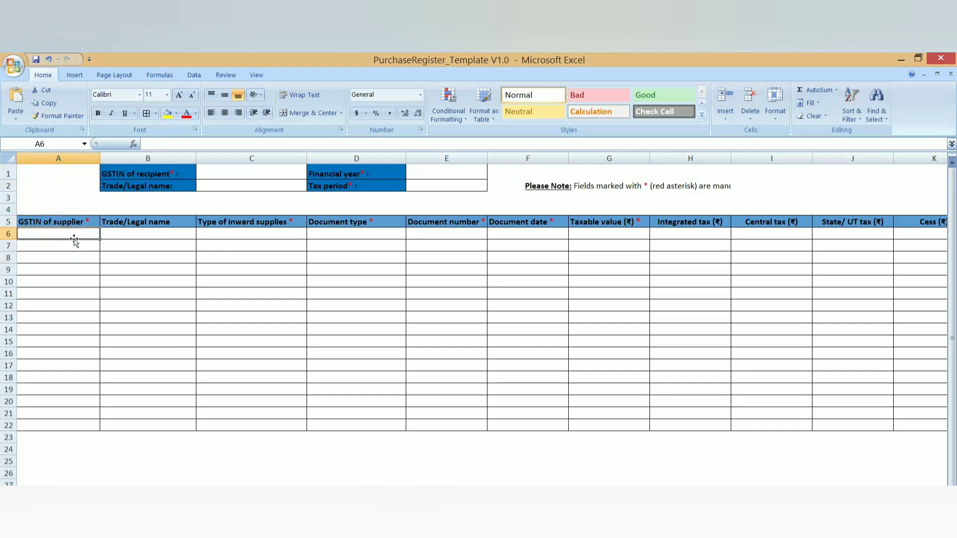
key(Right)
key(Left)
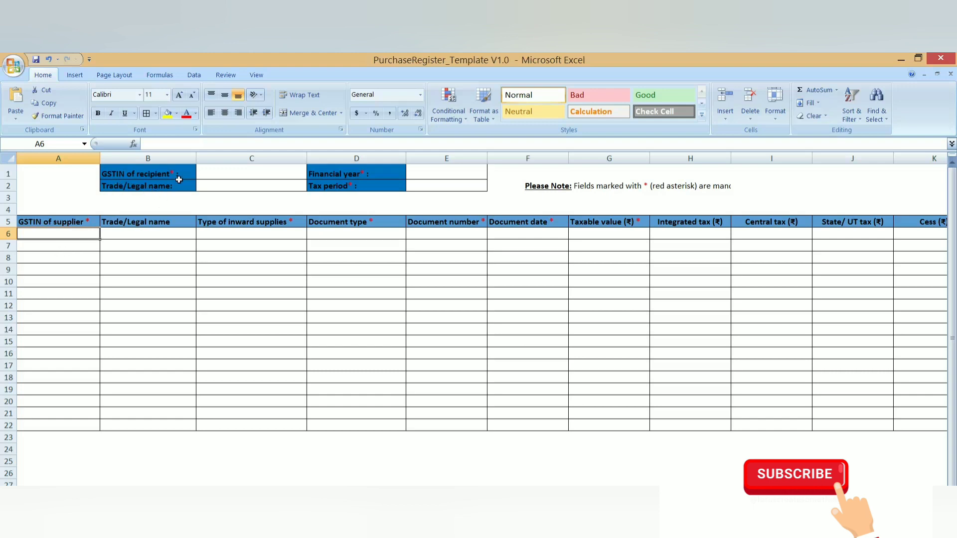
Step: Review the template's header cells for recipient GSTIN, trade/legal name, financial year and tax period
click(237, 176)
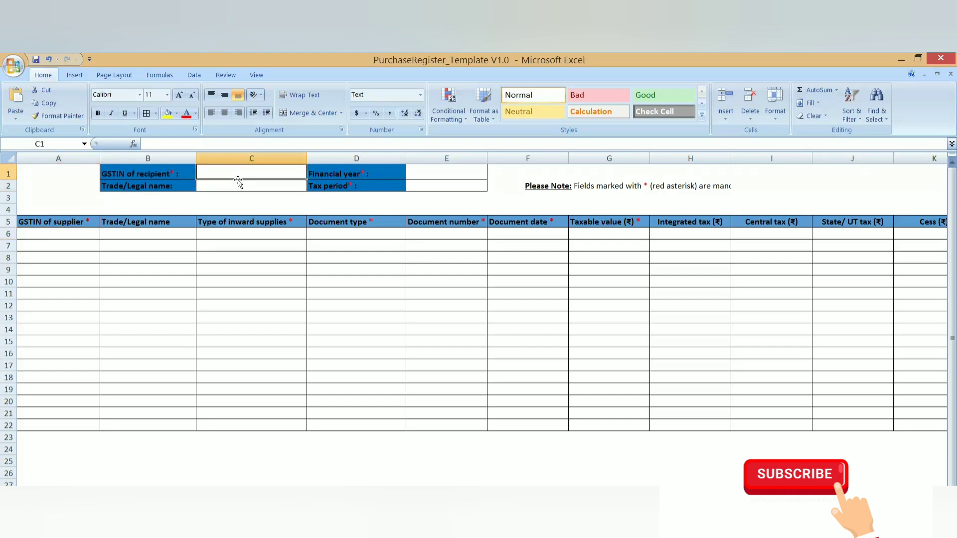
key(Return)
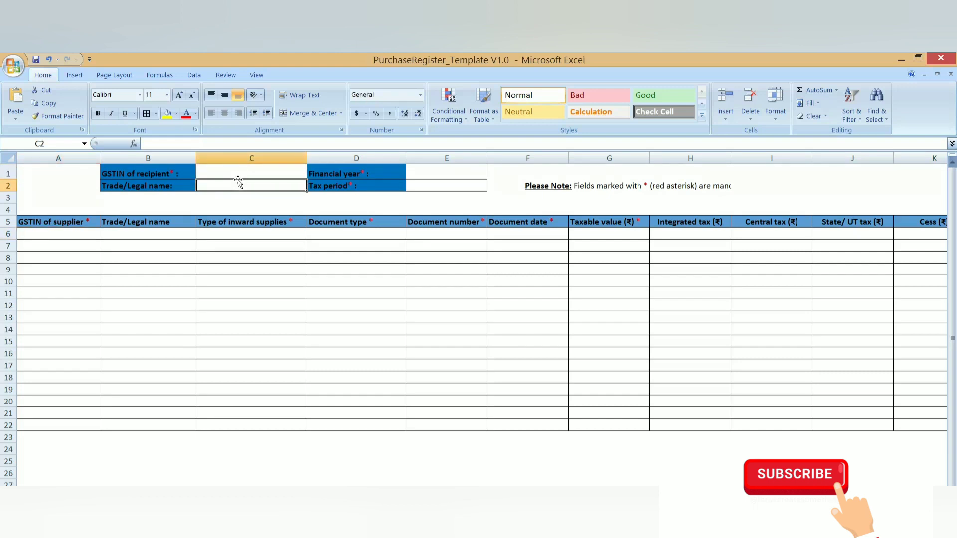
key(ctrl+b)
key(Right)
key(Up)
key(Right)
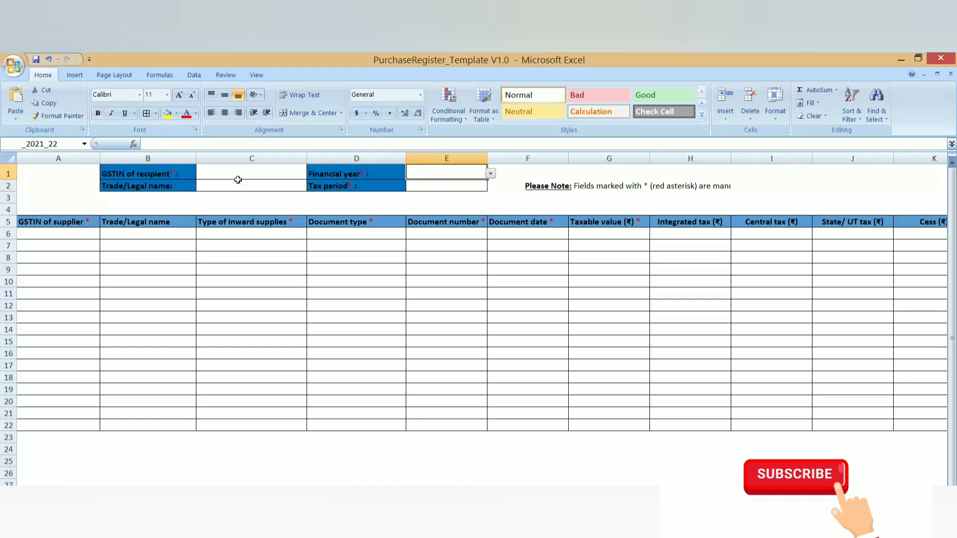
key(Down)
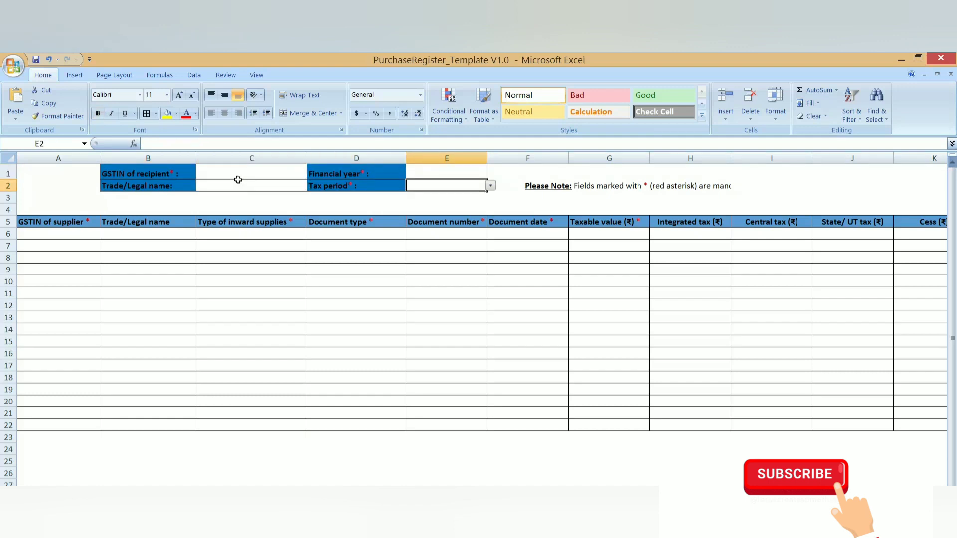
Step: Review the GSTIN of supplier, trade/legal name and type of inward supplies columns in the first entry row
click(76, 234)
key(Down)
key(Up)
key(Up)
key(Down)
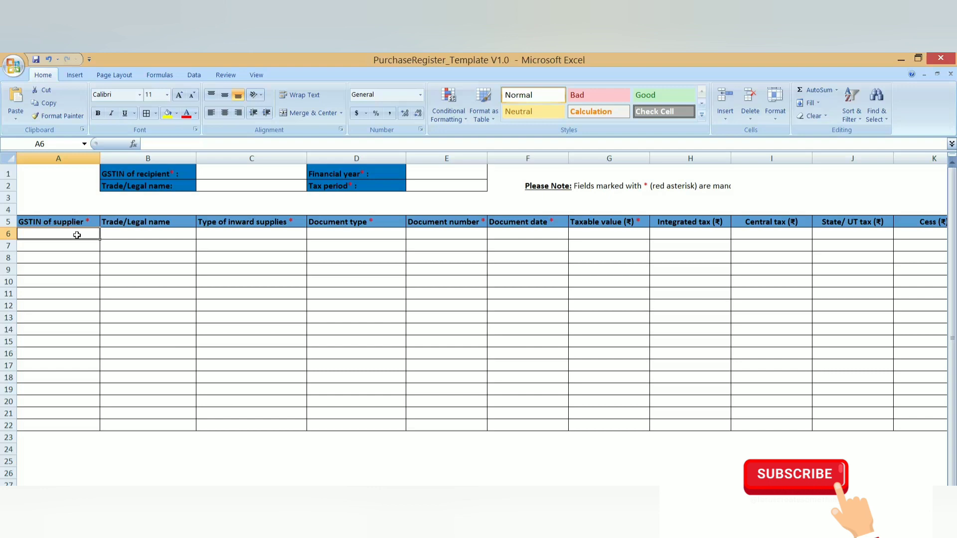
key(Right)
key(Right)
key(Right)
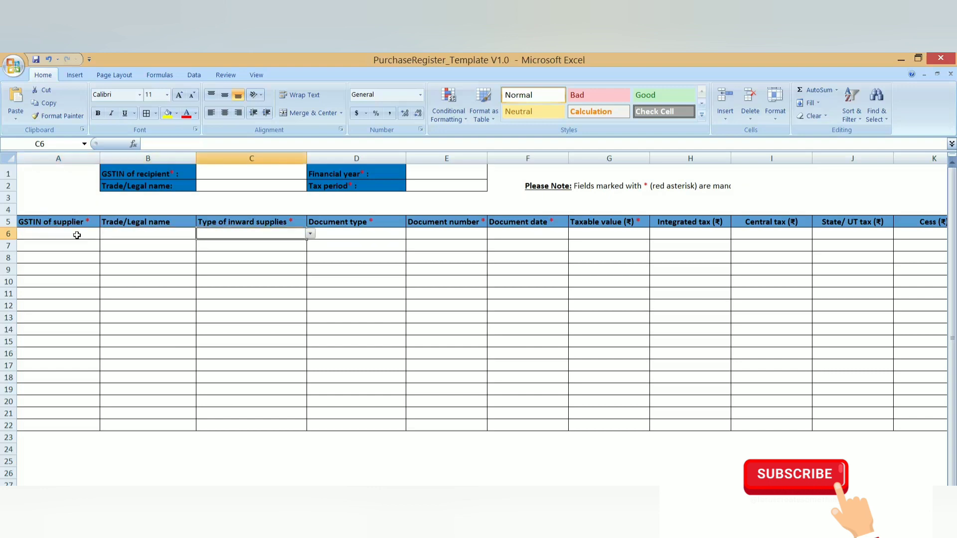
key(Left)
Step: Check the available options for type of inward supplies and document type, and review the document number and date cells in row 6
click(310, 234)
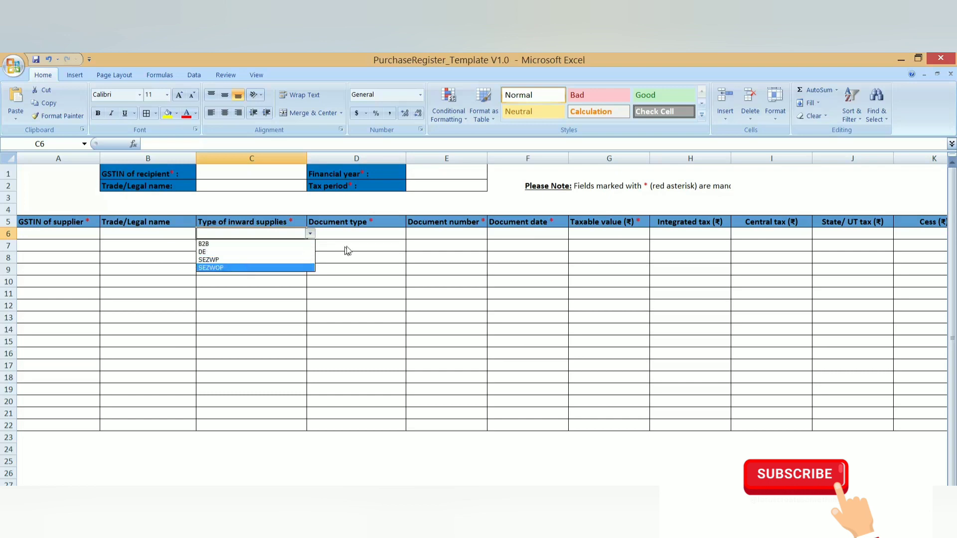
click(360, 229)
click(378, 231)
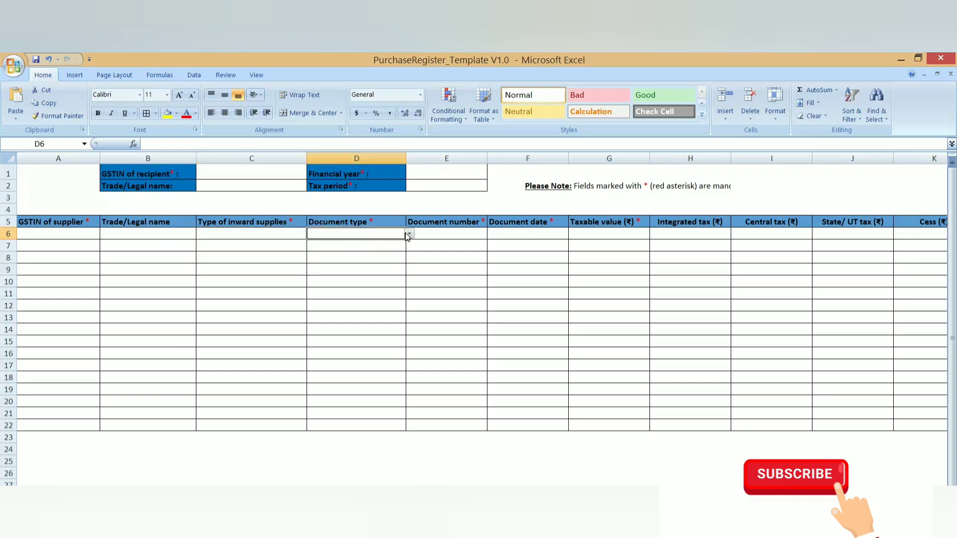
click(409, 234)
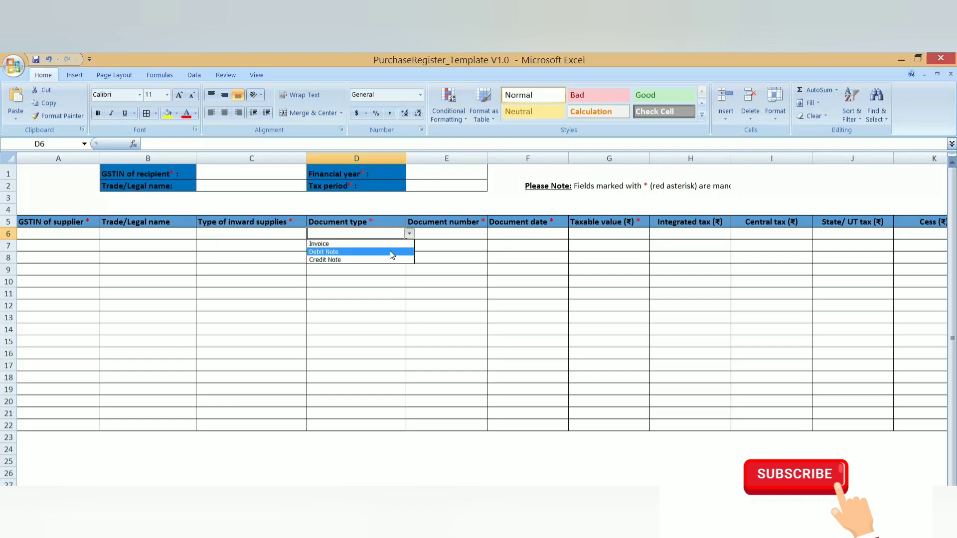
click(441, 232)
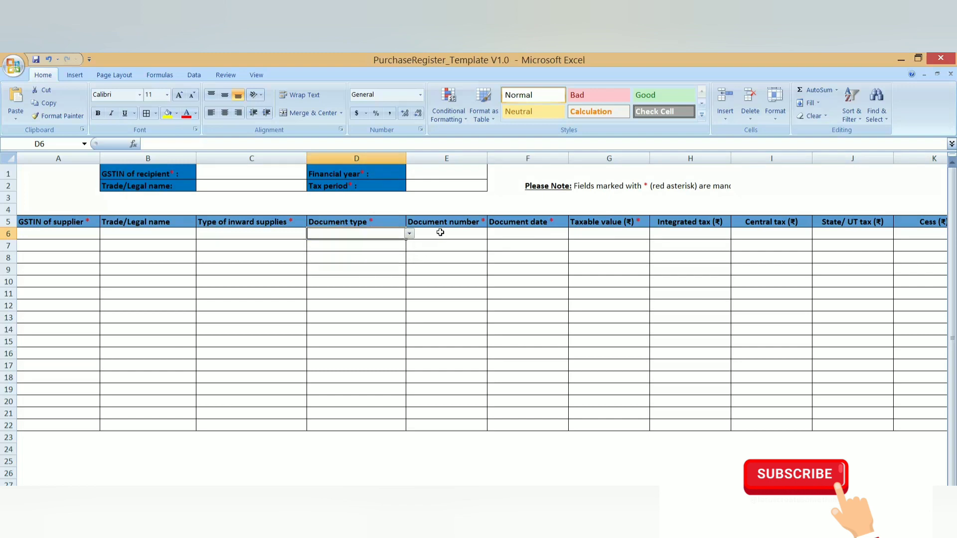
click(441, 232)
key(Tab)
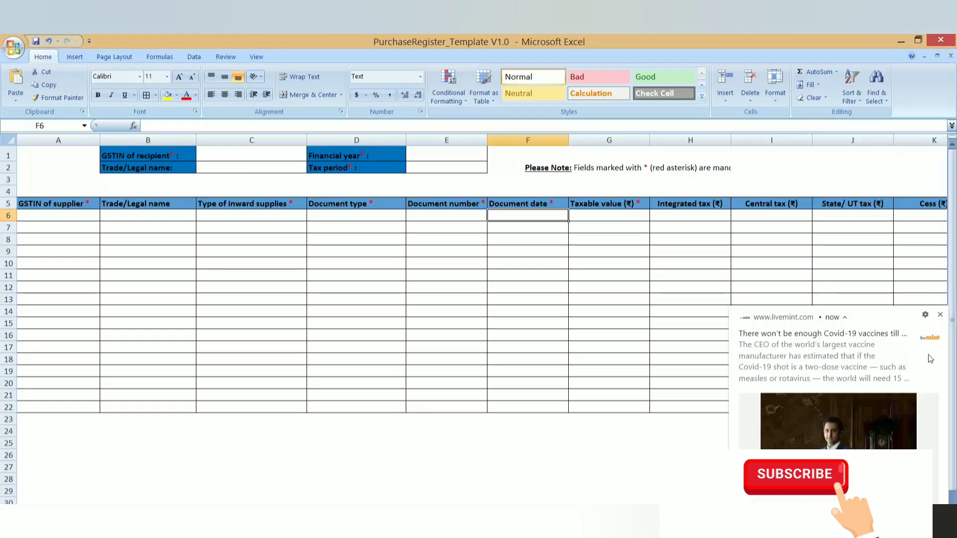
Step: Switch back to the GST Matching Tool and import PurchaseRegister_Template V1.0 from the Desktop as the purchase register
mouse_move(483, 523)
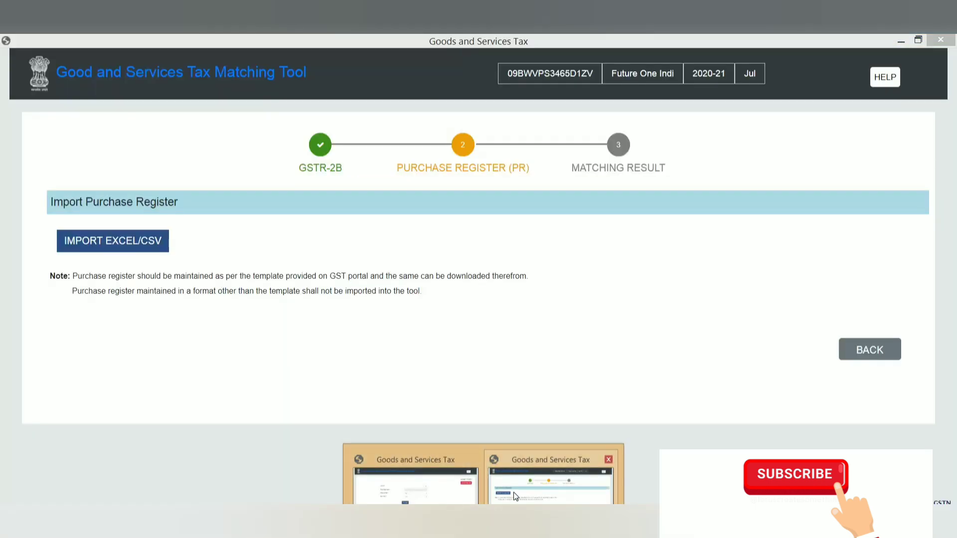
click(514, 492)
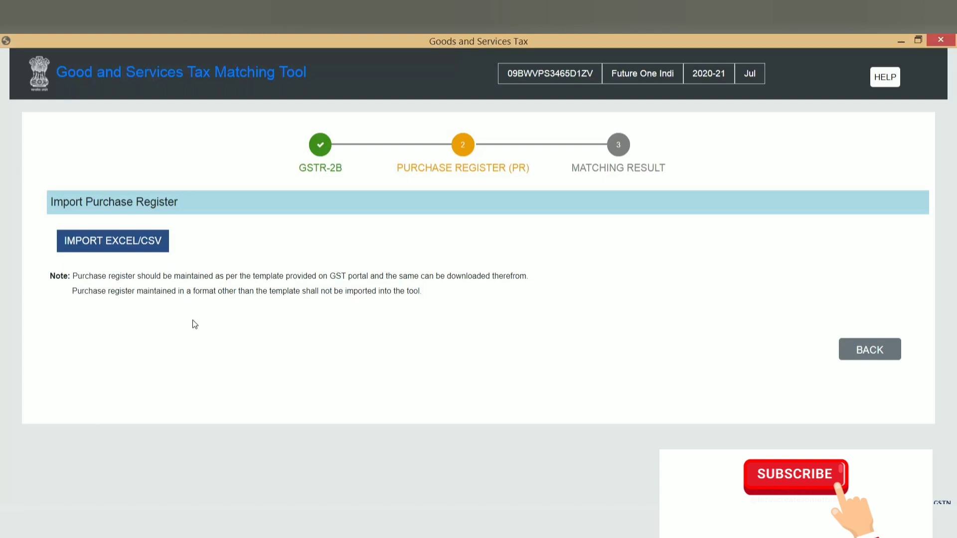
click(106, 242)
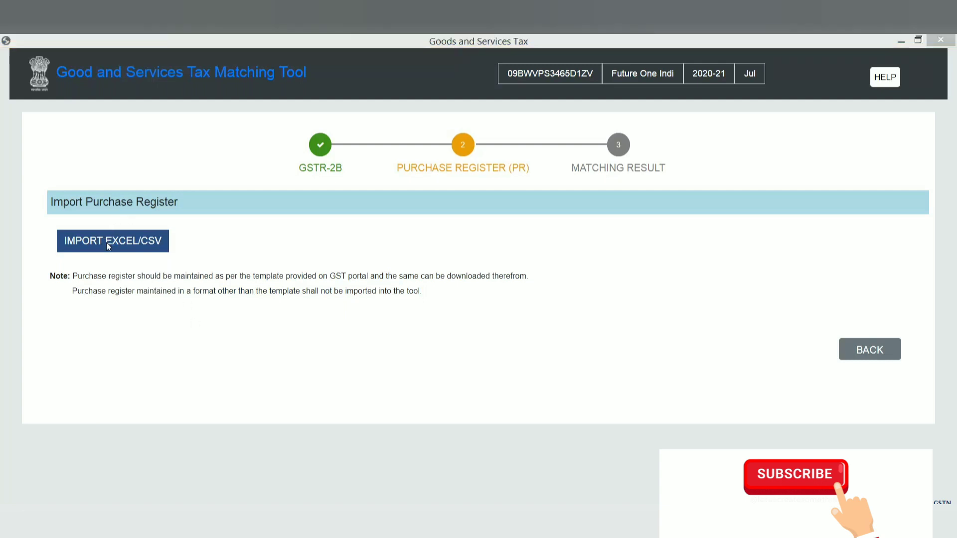
text(pu)
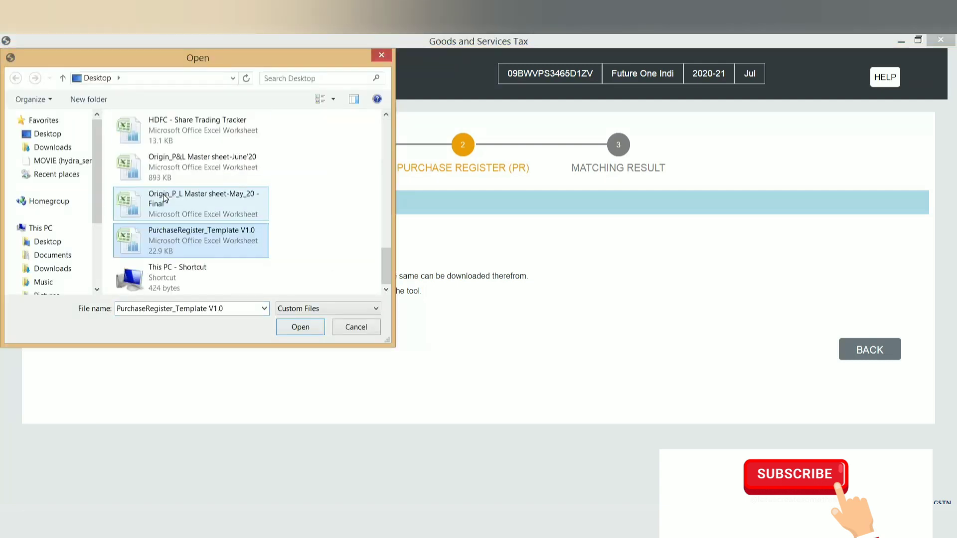
double_click(219, 248)
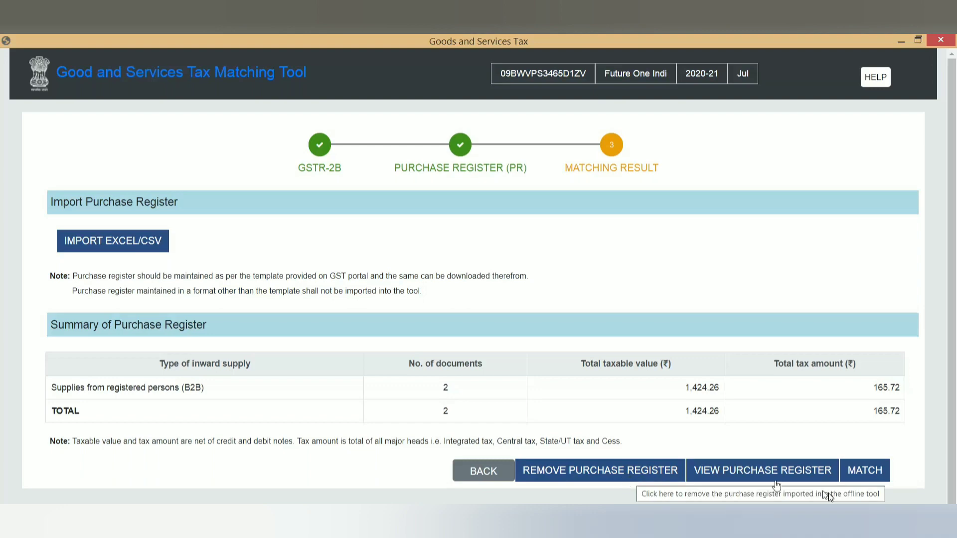
Step: Match the imported purchase register against GSTR-2B and examine the summary of matching results
click(870, 474)
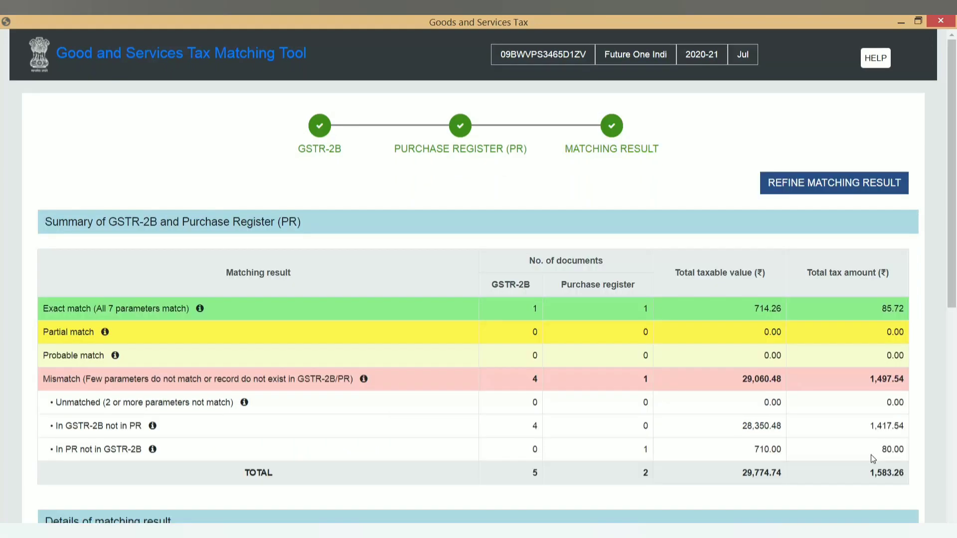
scroll(656, 390, down, 1)
scroll(656, 390, down, 1)
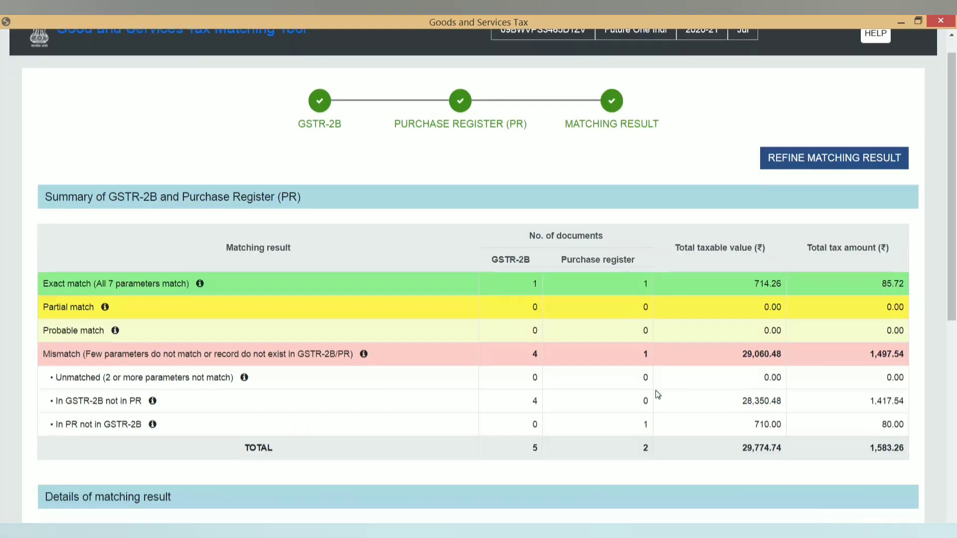
scroll(656, 390, up, 2)
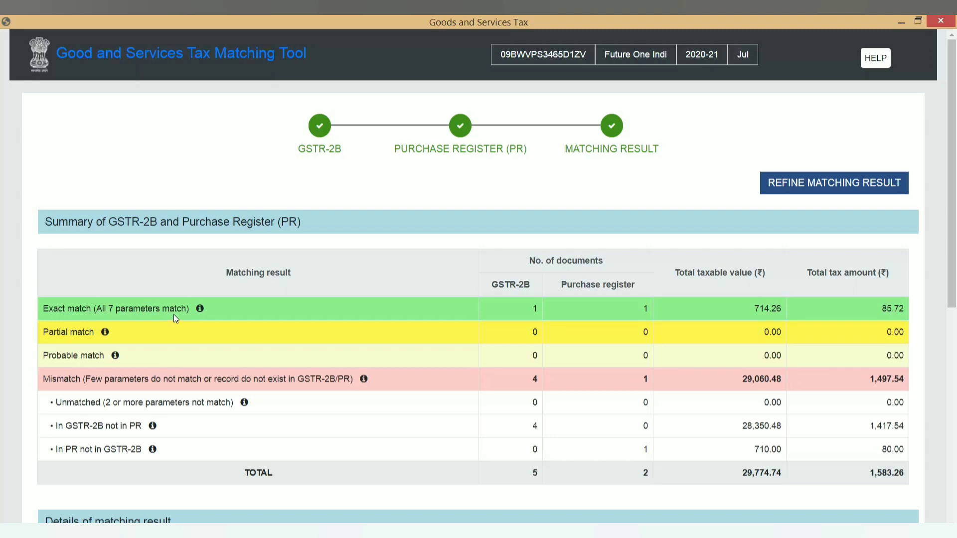
Step: Read the explanations of the Exact match, Partial match and Probable match categories in the matching summary
click(200, 309)
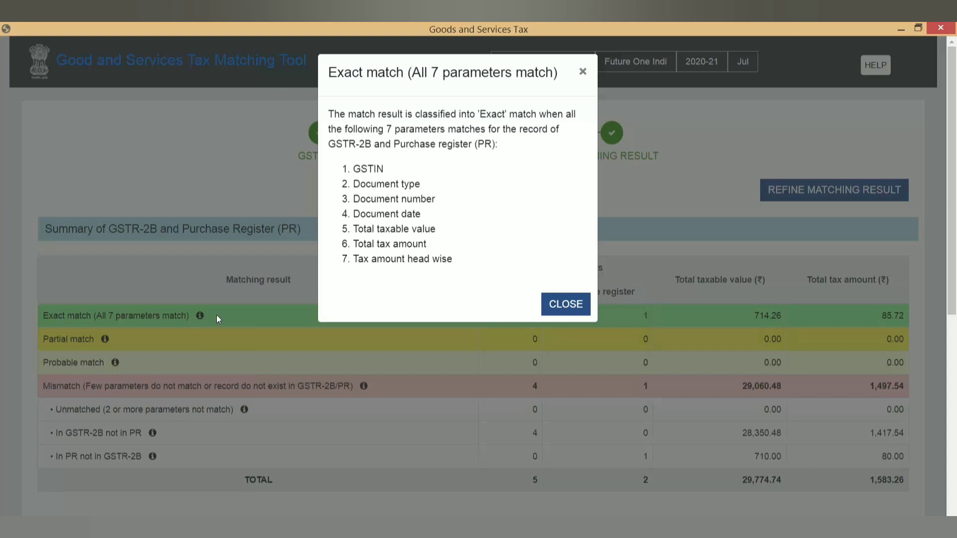
click(559, 306)
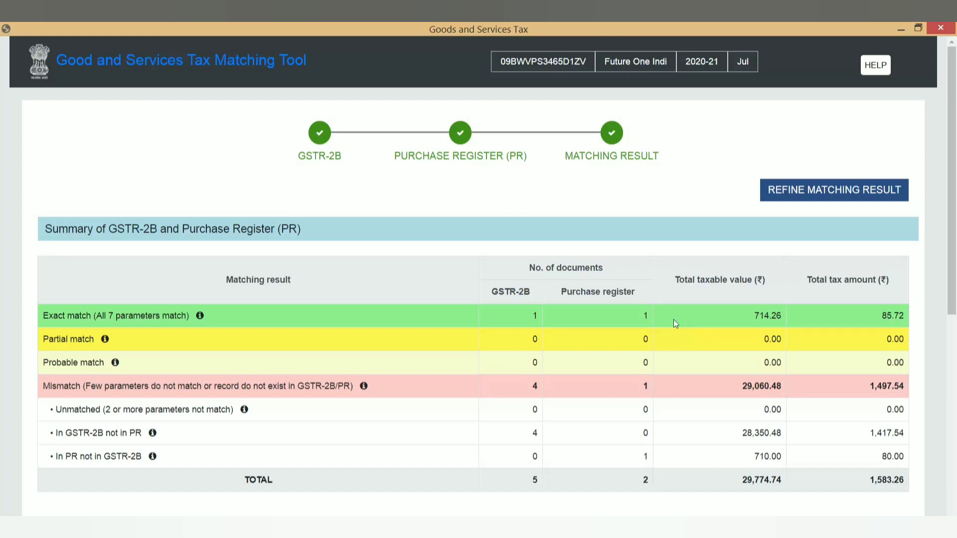
click(106, 340)
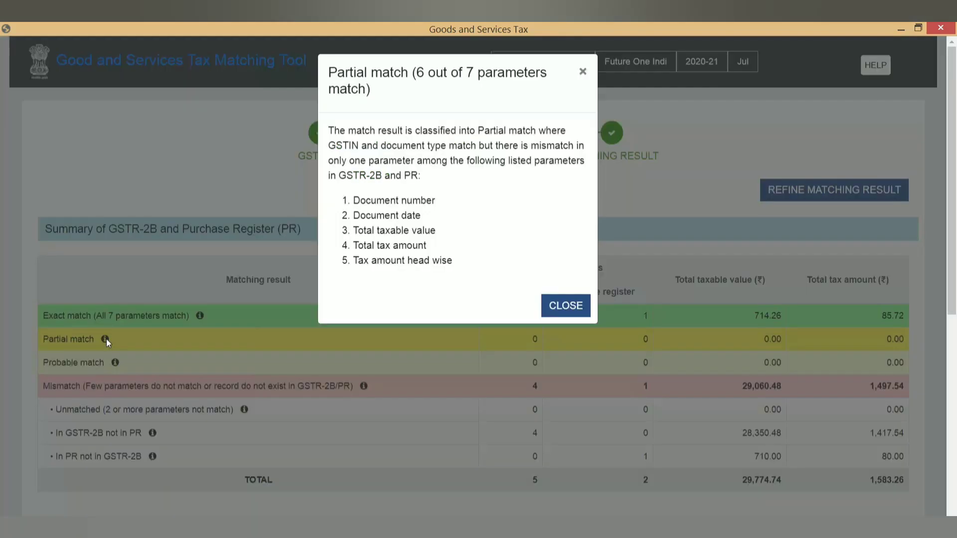
click(115, 363)
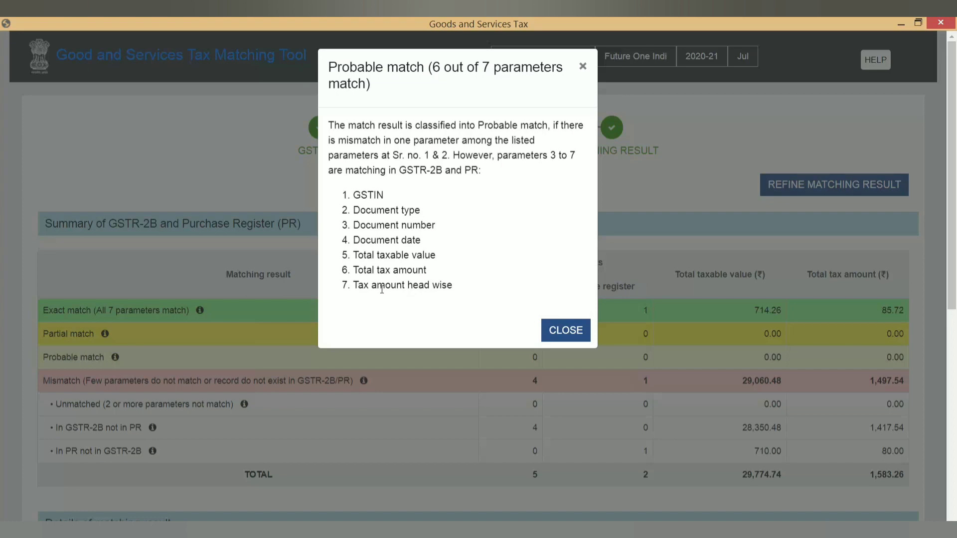
click(554, 334)
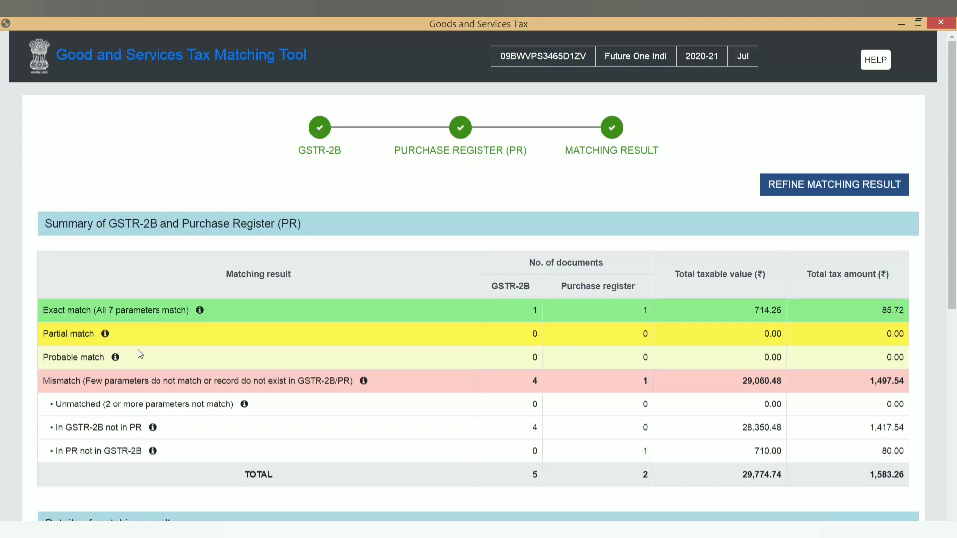
click(105, 333)
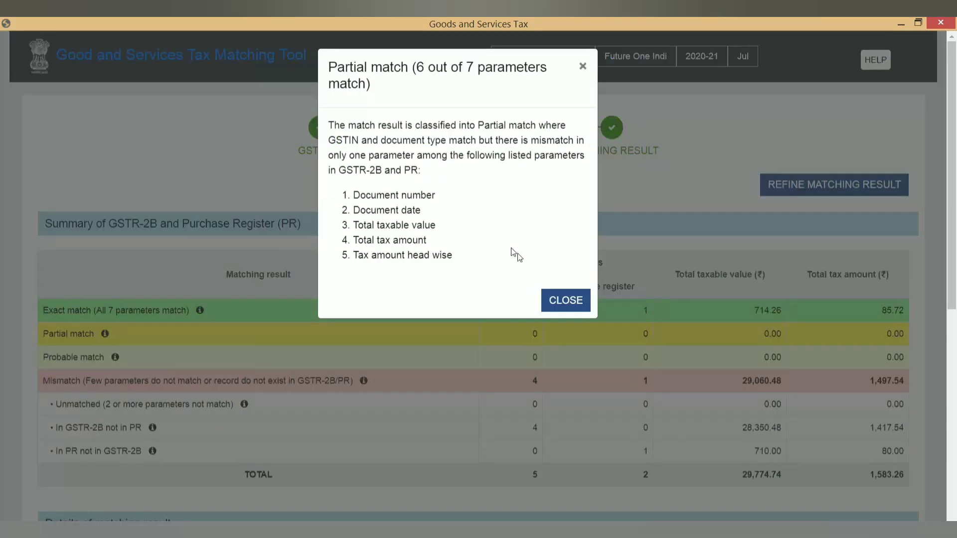
click(565, 301)
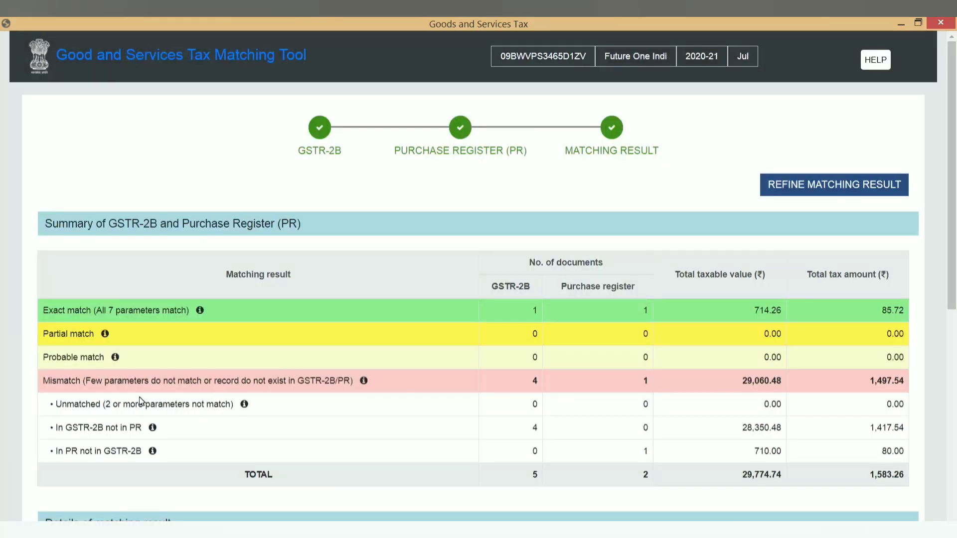
Step: Read the explanation of the Mismatch category in the matching summary and close it
scroll(140, 400, down, 1)
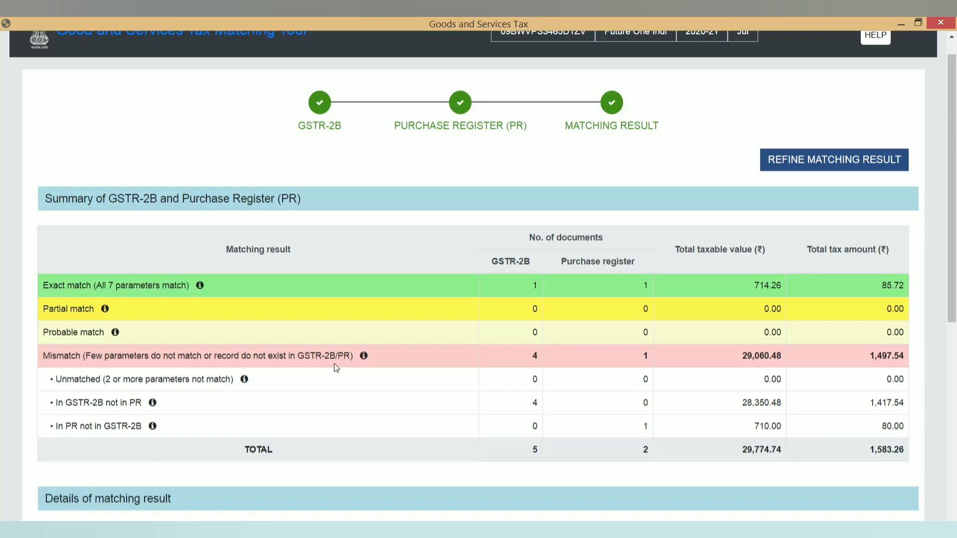
click(364, 356)
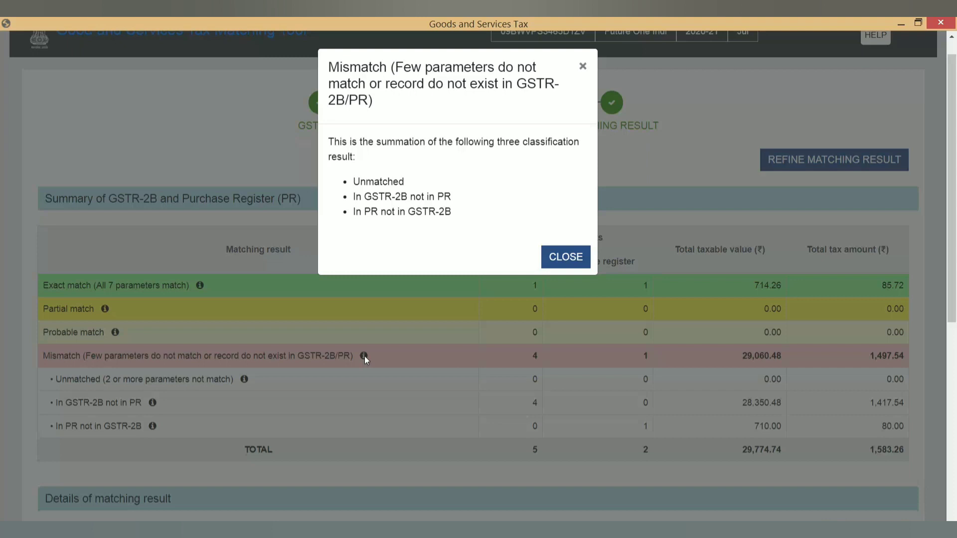
click(560, 265)
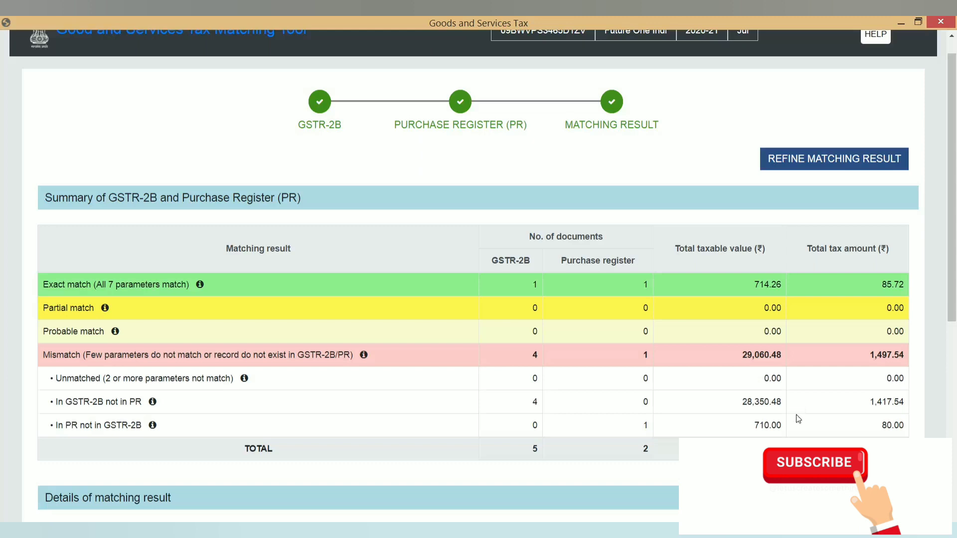
Step: Examine the B2B supplies table in the matching result details and open its M1 Exact match entry
scroll(797, 415, down, 3)
scroll(797, 418, down, 3)
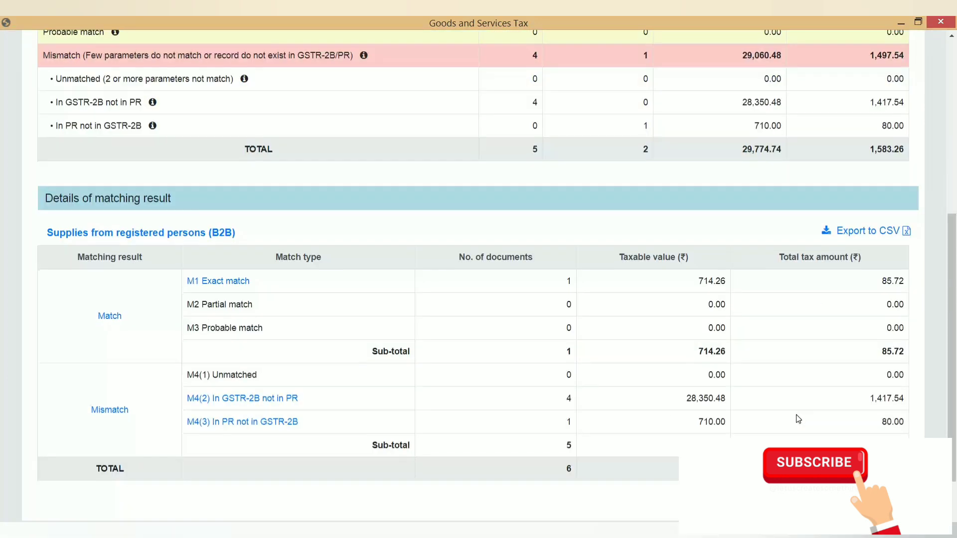
scroll(799, 419, down, 1)
scroll(798, 417, down, 1)
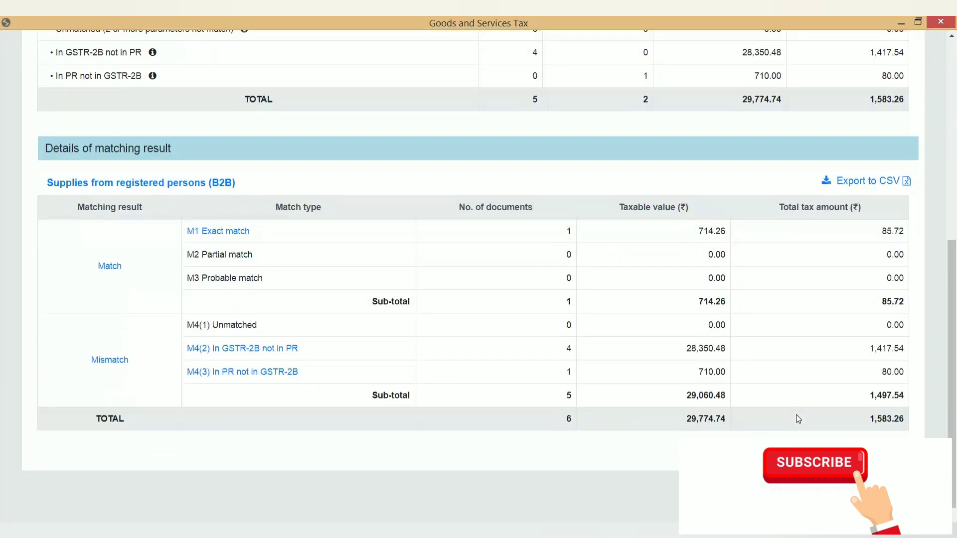
scroll(798, 415, down, 1)
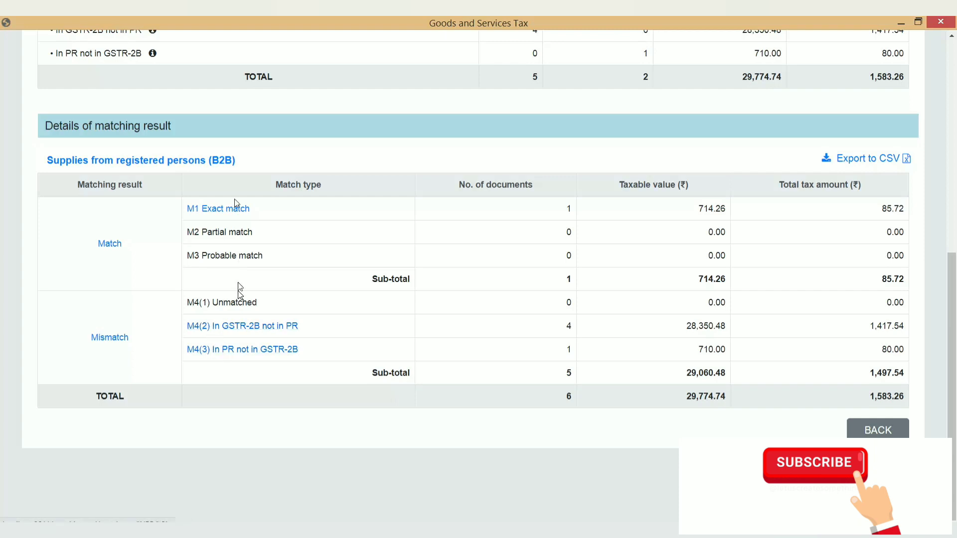
click(221, 210)
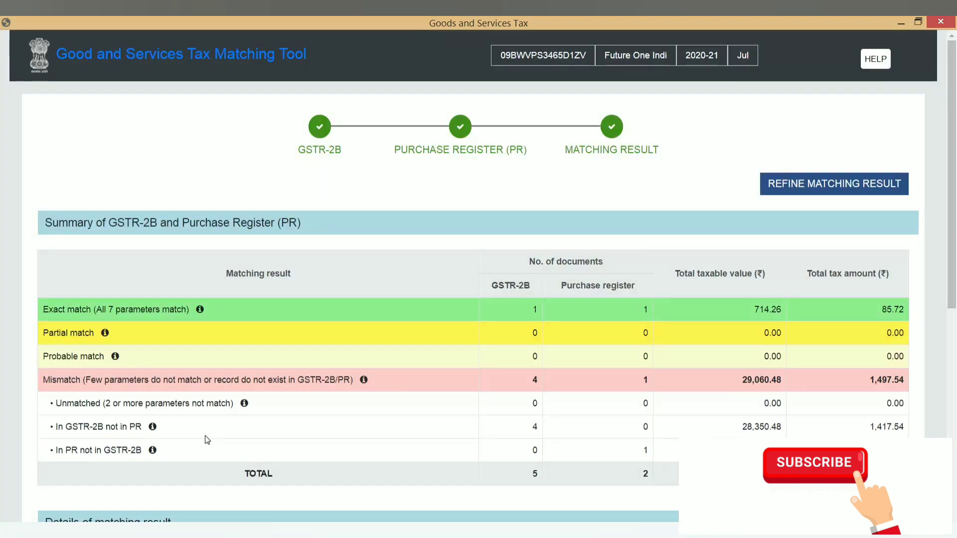
Step: Review the B2B mismatch entries, including M4(2) In GSTR-2B not in PR, and return to the matching summary
scroll(207, 440, down, 8)
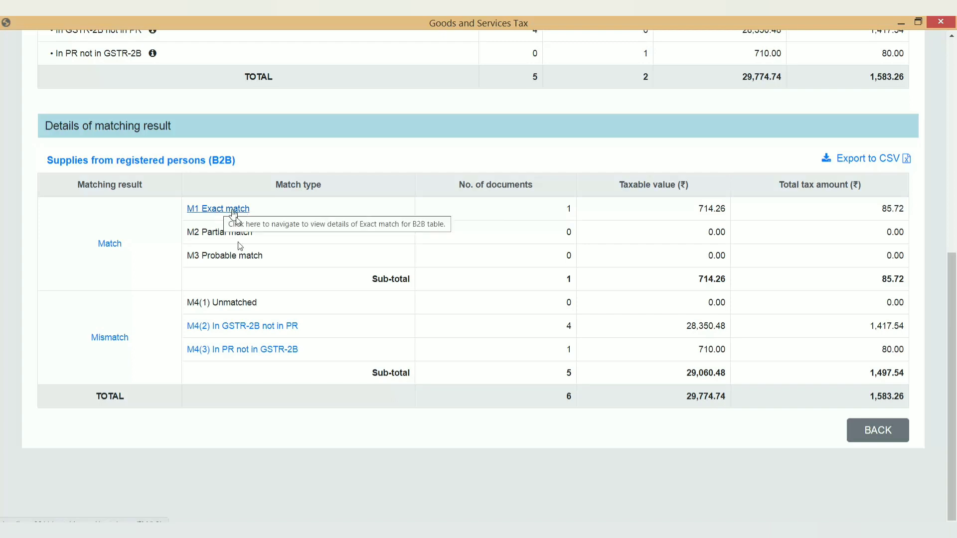
click(238, 326)
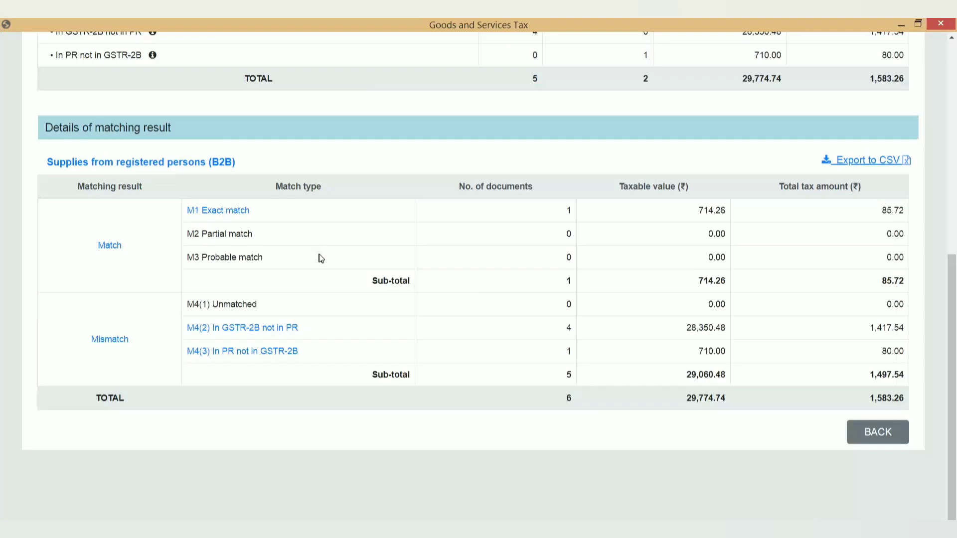
scroll(360, 307, up, 8)
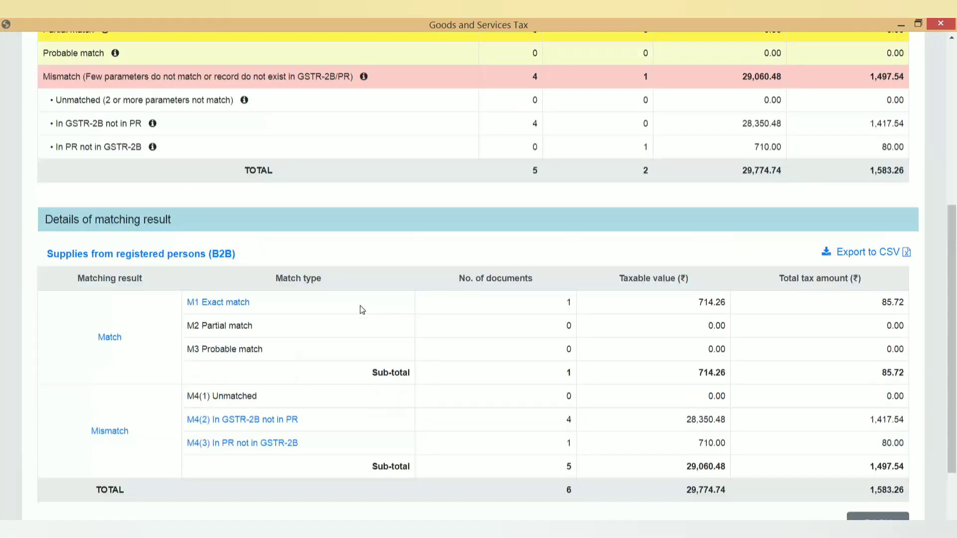
scroll(360, 306, up, 1)
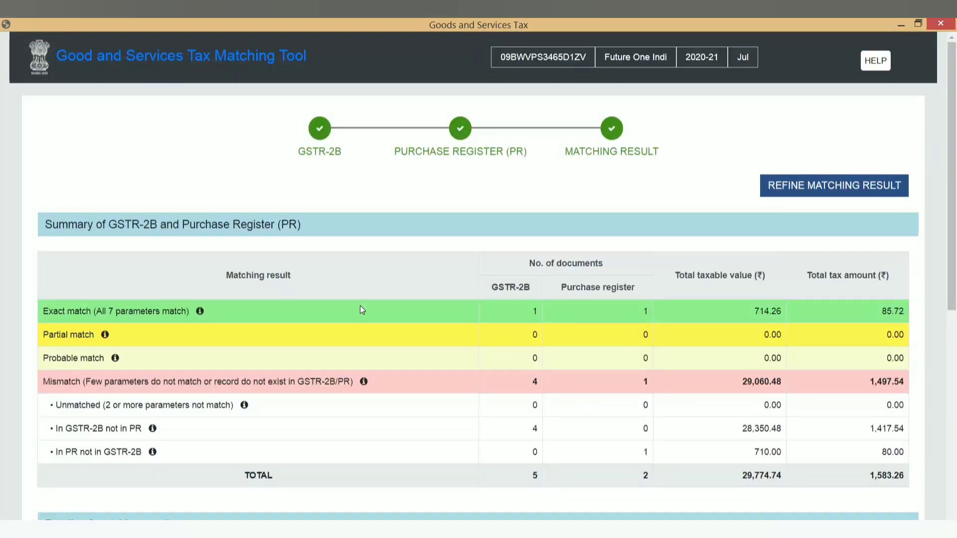